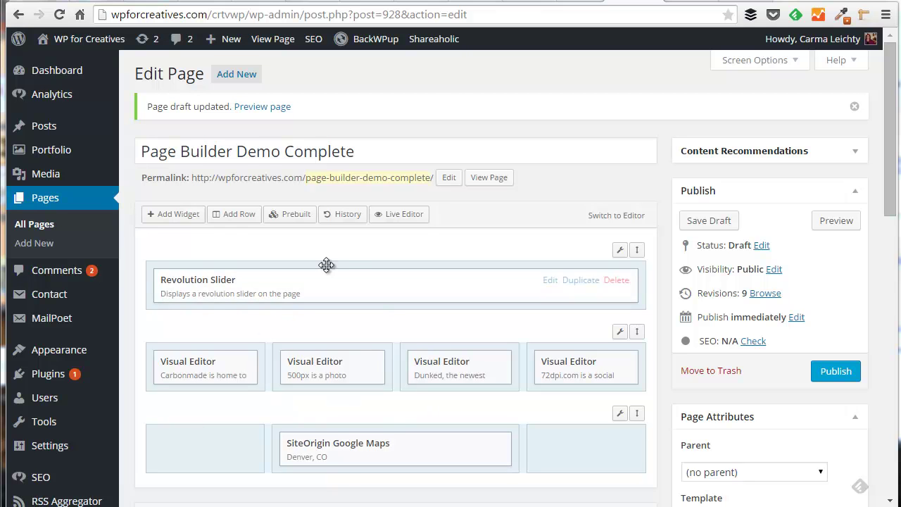
# - Preview the finished Page Builder Demo Complete page and scroll through it
pyautogui.click(674, 2)
pyautogui.moveTo(893, 73); pyautogui.dragTo(893, 148)
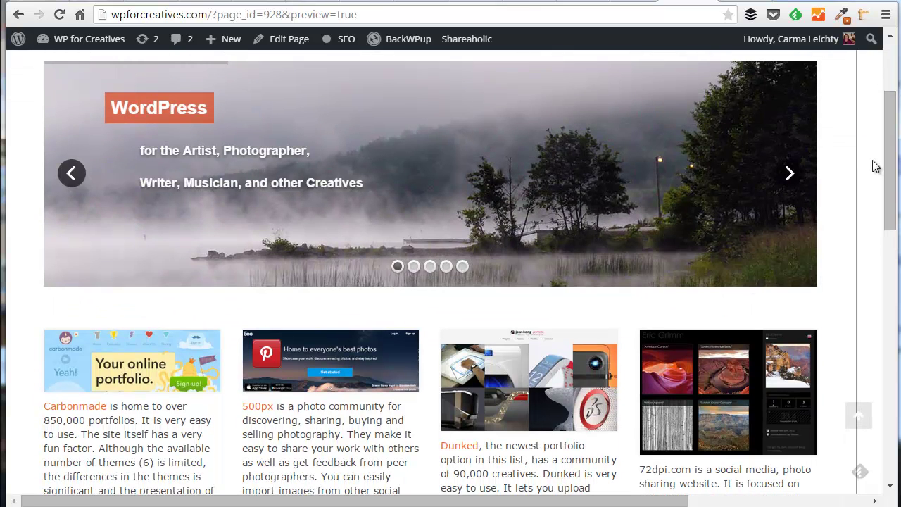
pyautogui.moveTo(886, 181); pyautogui.dragTo(886, 127)
# - Return to the completed page's Page Builder layout editor
pyautogui.click(630, 4)
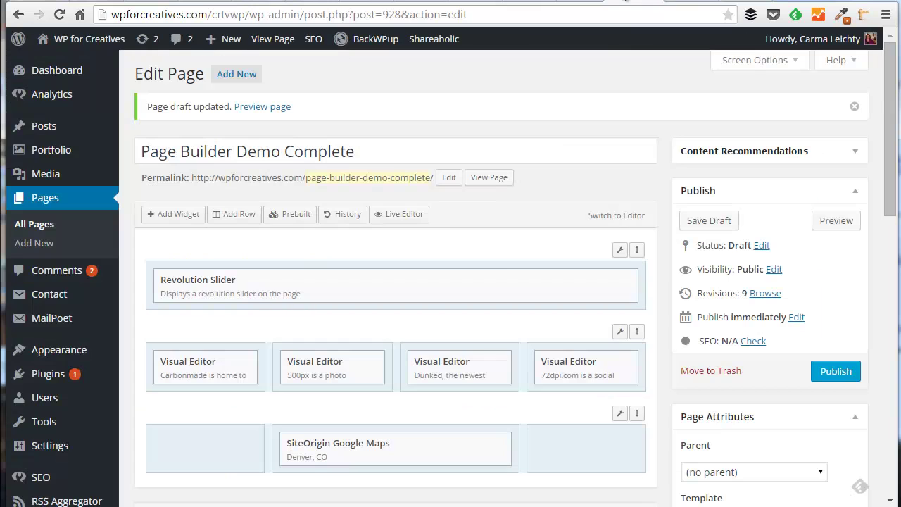
pyautogui.moveTo(229, 394)
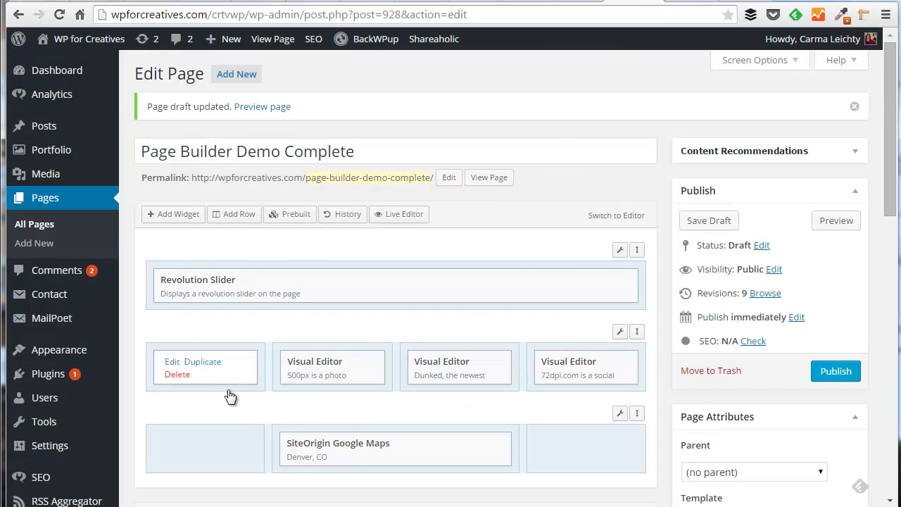
pyautogui.moveTo(202, 296)
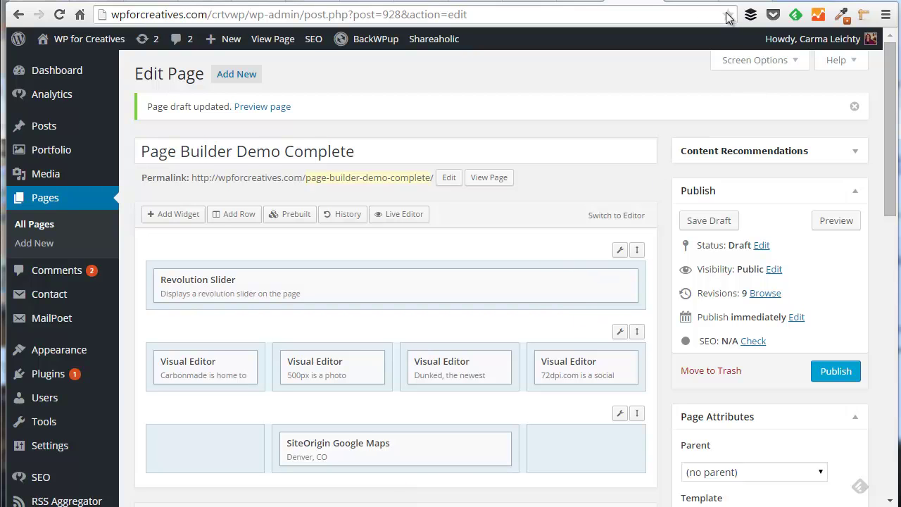
# - Preview the finished page again, then switch to the Page Builder by SiteOrigin WordPress.org listing
pyautogui.click(687, 2)
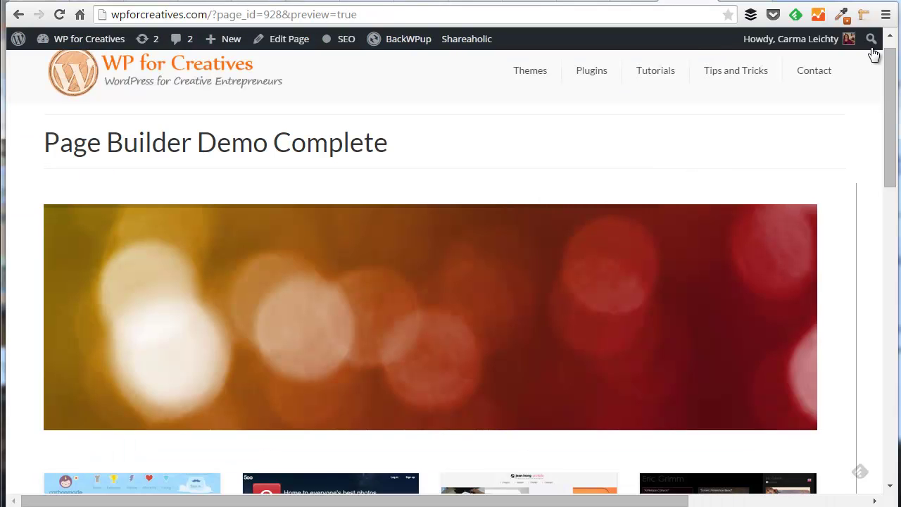
pyautogui.moveTo(889, 80); pyautogui.dragTo(602, 2)
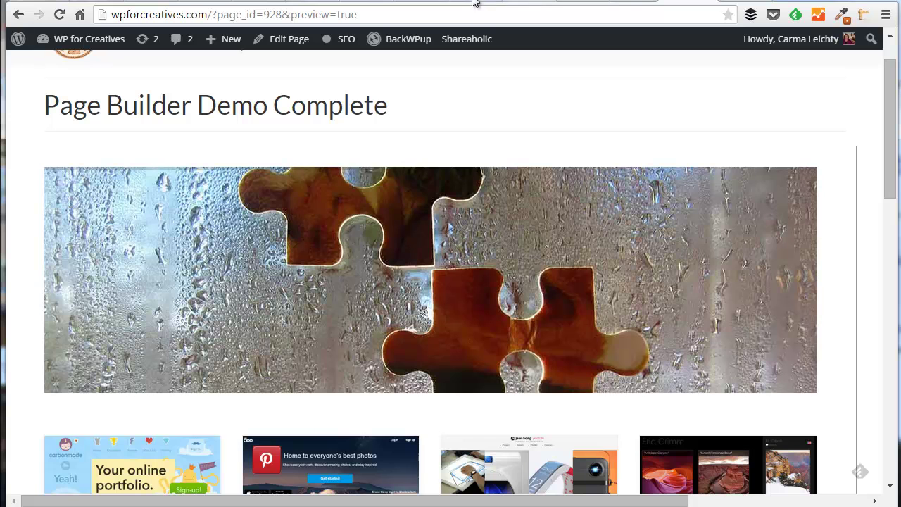
pyautogui.click(367, 2)
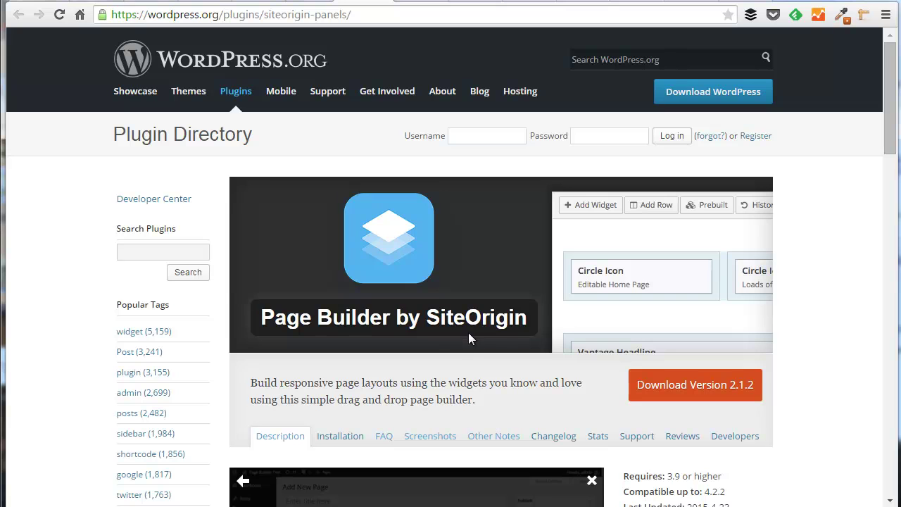
# - Look over SiteOrigin's Page Builder website, scrolling down the page
pyautogui.click(414, 2)
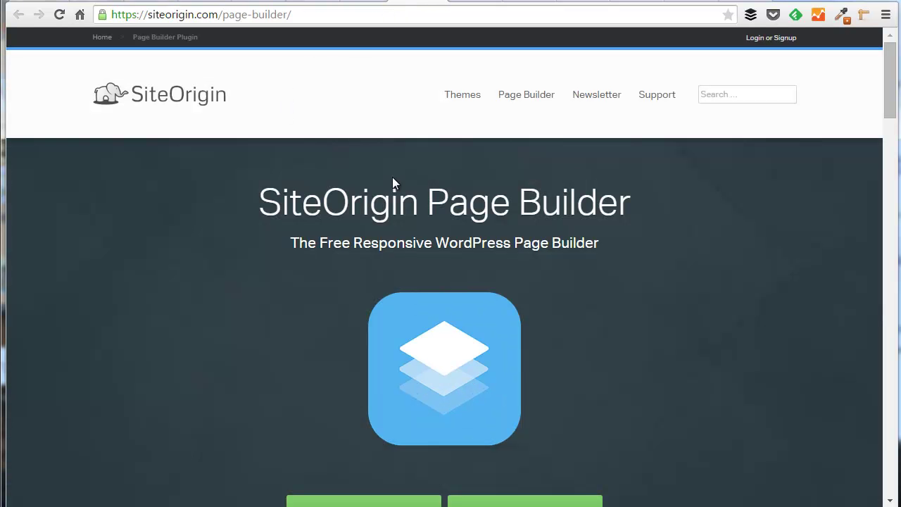
pyautogui.moveTo(889, 80); pyautogui.dragTo(888, 295)
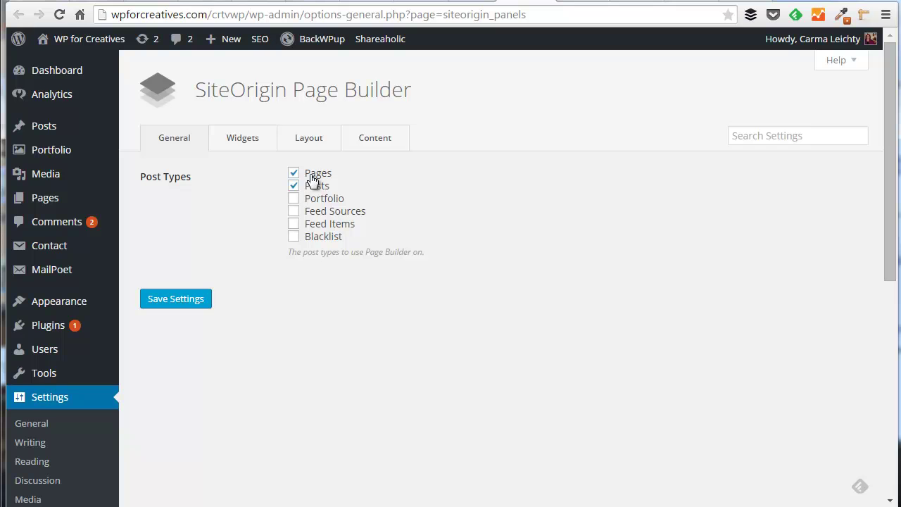
# - Browse the Widgets, Layout and Content settings, then return to the General post-type settings
pyautogui.click(249, 147)
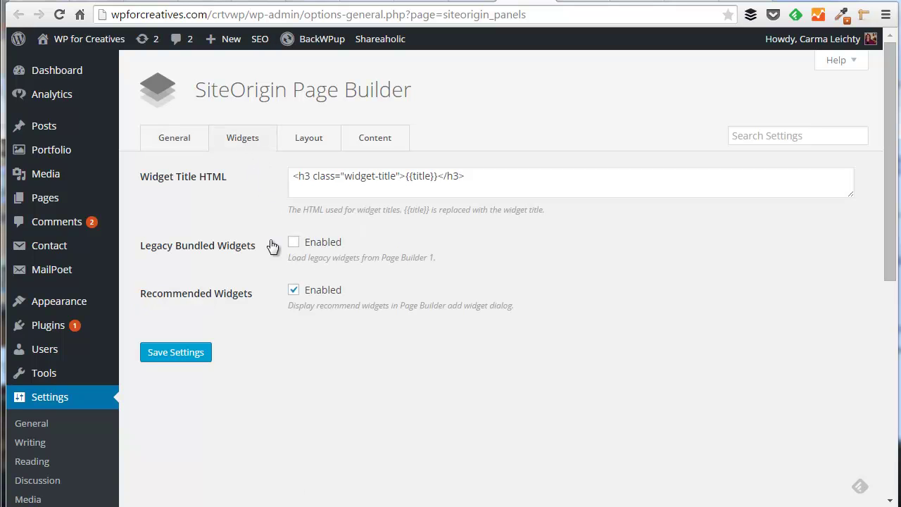
pyautogui.click(311, 141)
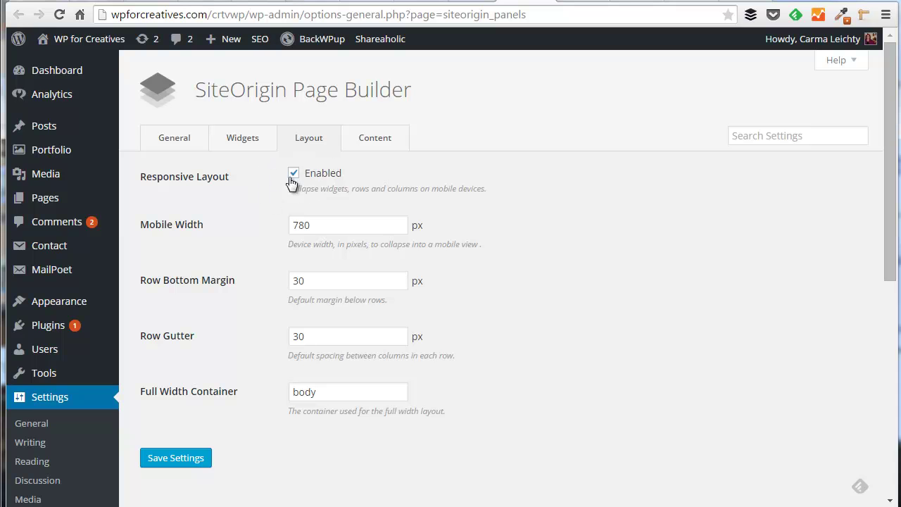
pyautogui.click(376, 145)
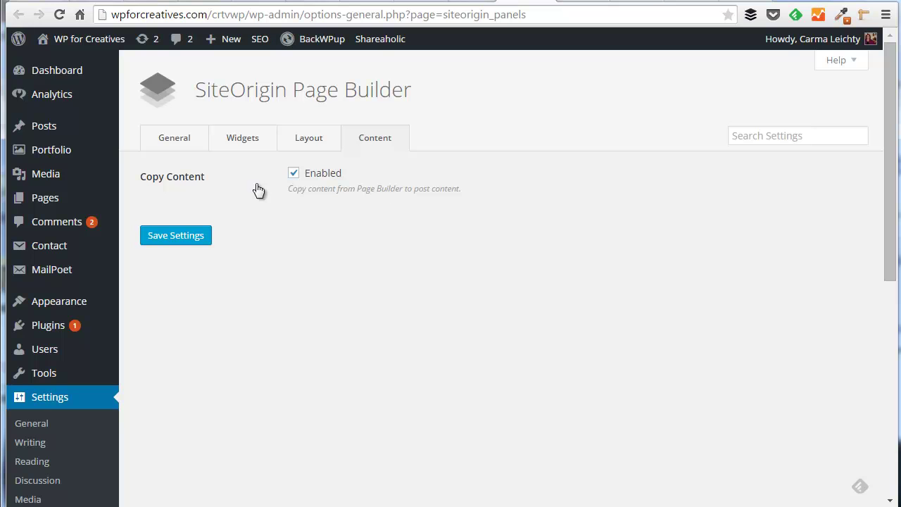
pyautogui.click(184, 140)
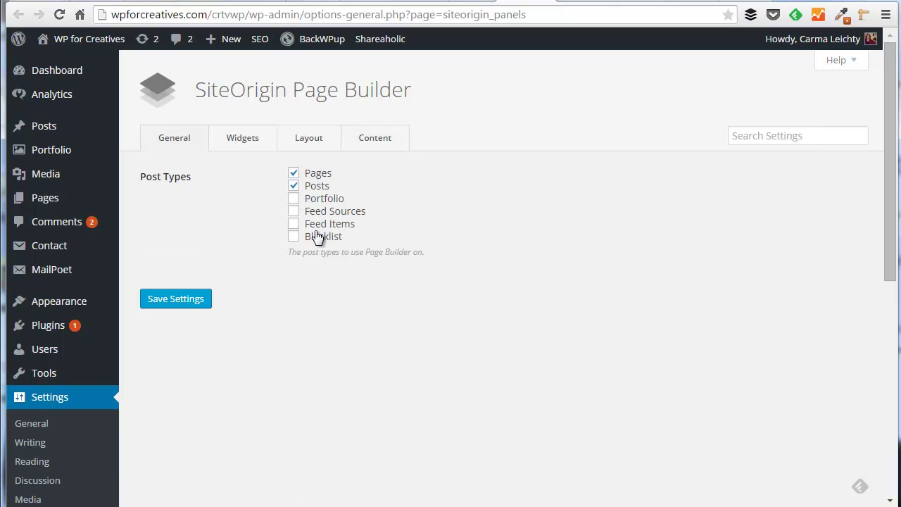
# - Switch the empty 'Page Builder Demo' draft from the ordinary editor to Page Builder editing
pyautogui.click(567, 2)
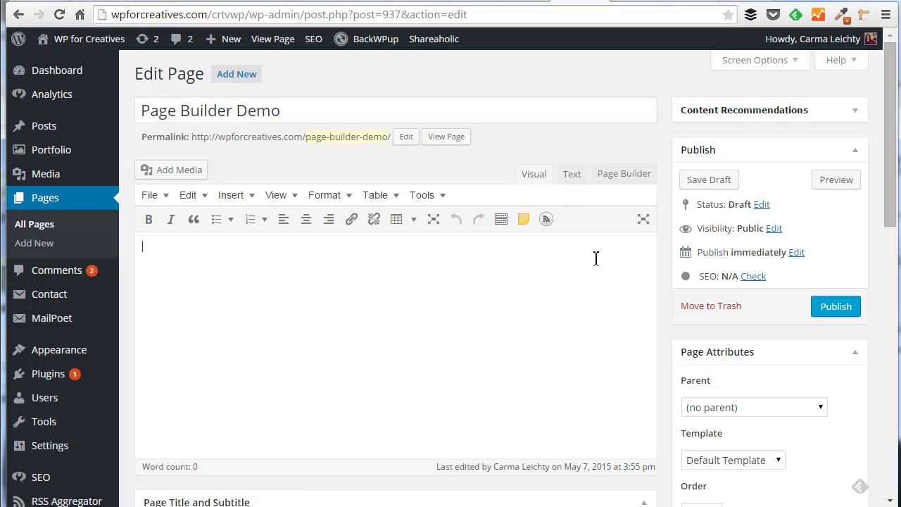
pyautogui.click(624, 176)
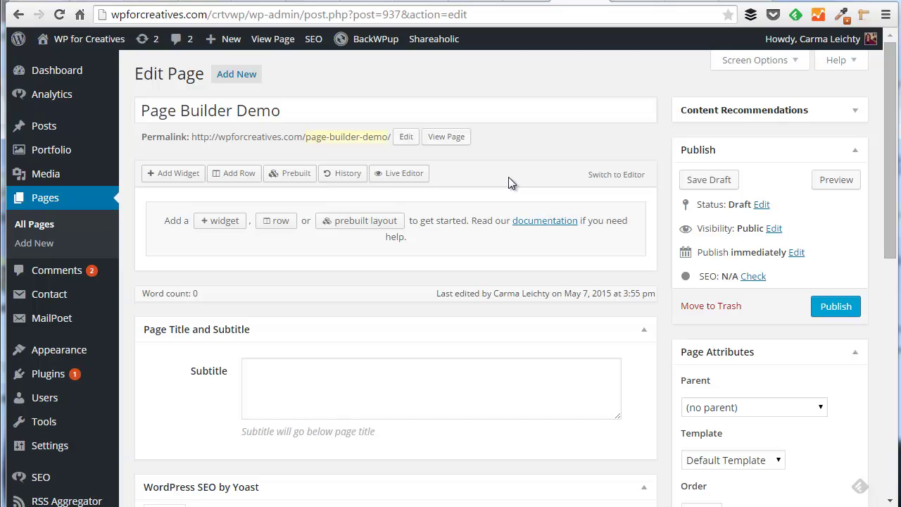
# - Start a new four-column row, trying Diagon and Trion ratios before settling on Even
pyautogui.click(238, 175)
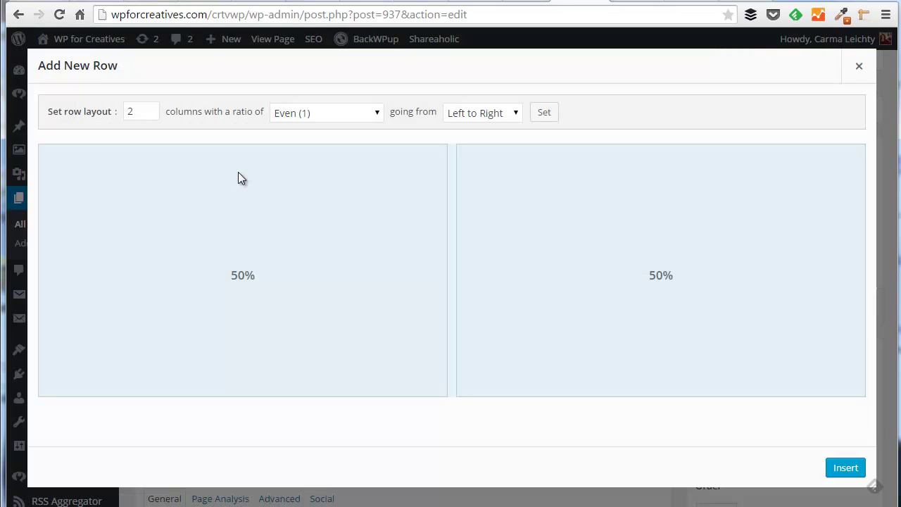
pyautogui.click(151, 109)
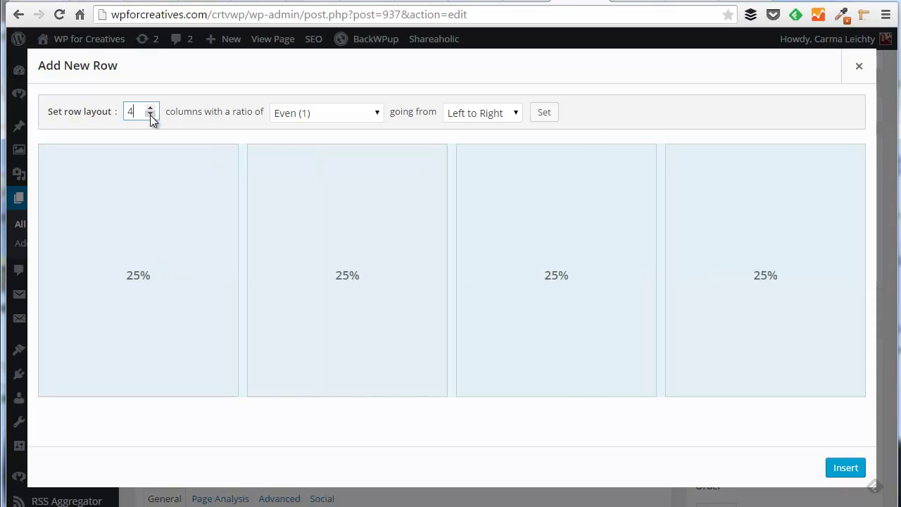
pyautogui.click(150, 115)
pyautogui.click(150, 115)
pyautogui.click(150, 115)
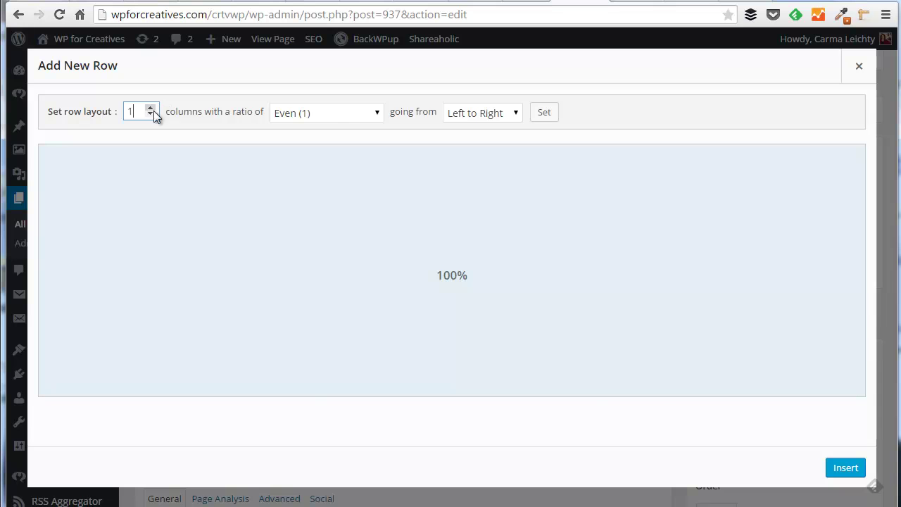
pyautogui.click(151, 108)
pyautogui.click(150, 108)
pyautogui.click(151, 108)
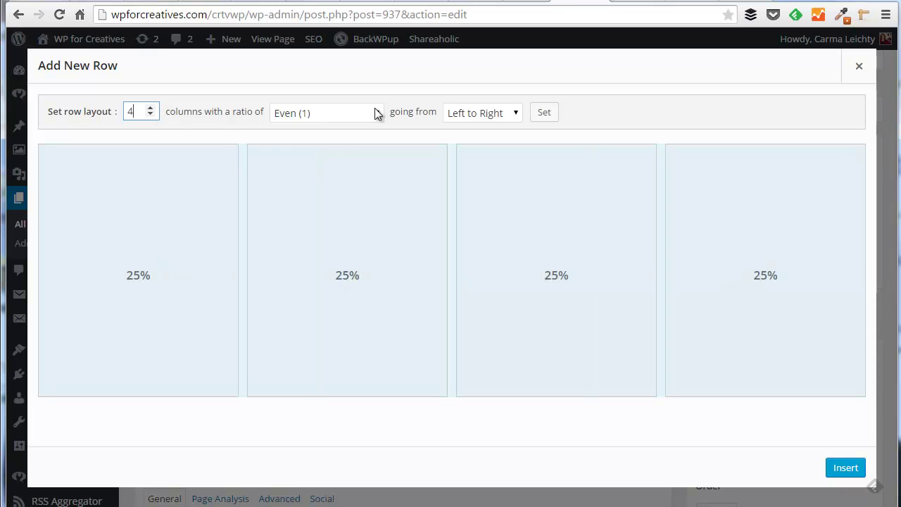
pyautogui.click(378, 115)
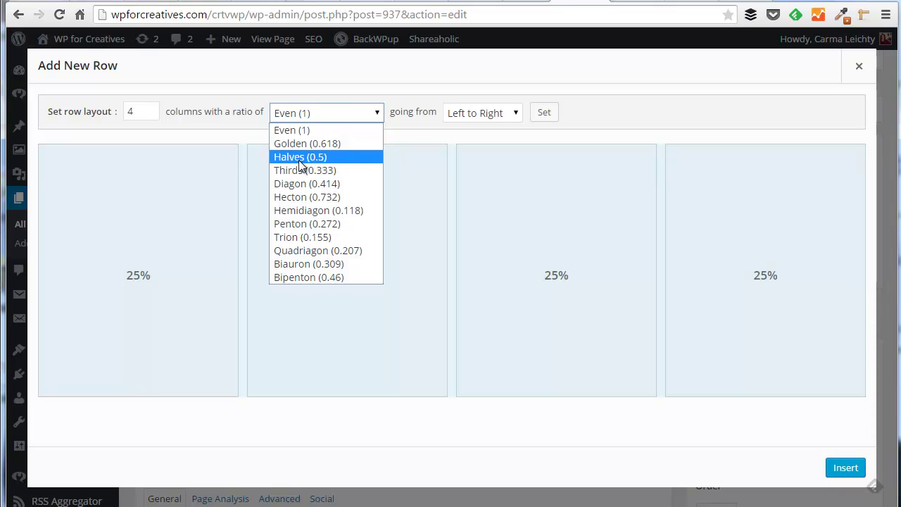
pyautogui.click(293, 184)
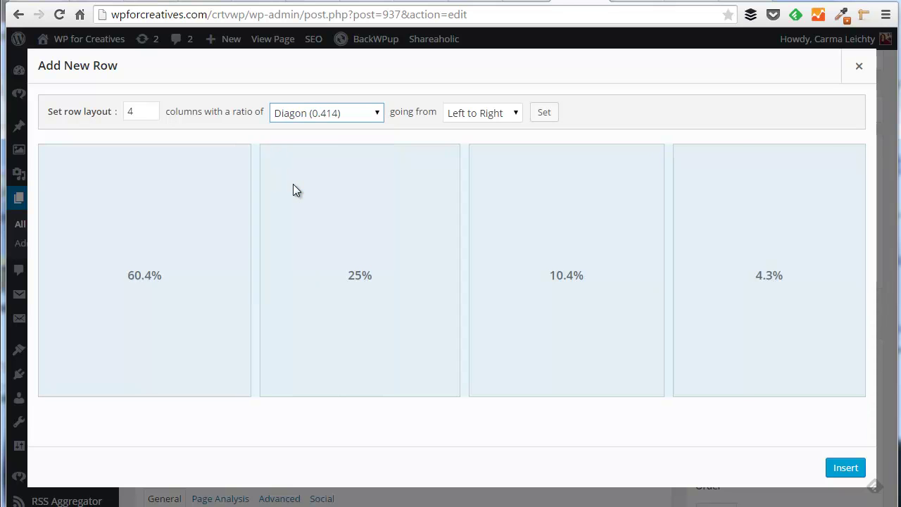
pyautogui.click(378, 115)
pyautogui.click(321, 237)
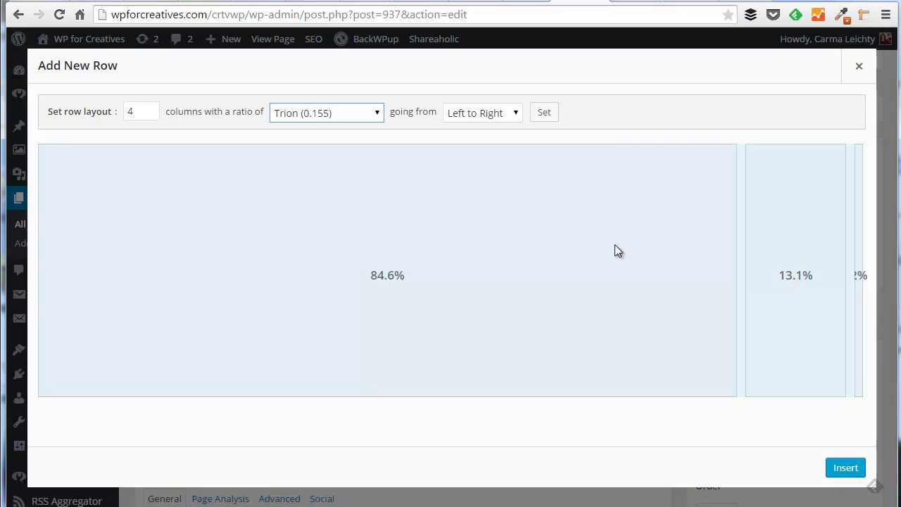
pyautogui.click(362, 115)
pyautogui.click(321, 129)
# - Resize the columns to 19.9%, 27.2%, 32.4% and 20.5%, then insert the row
pyautogui.moveTo(242, 197); pyautogui.dragTo(198, 197)
pyautogui.moveTo(453, 191); pyautogui.dragTo(425, 190)
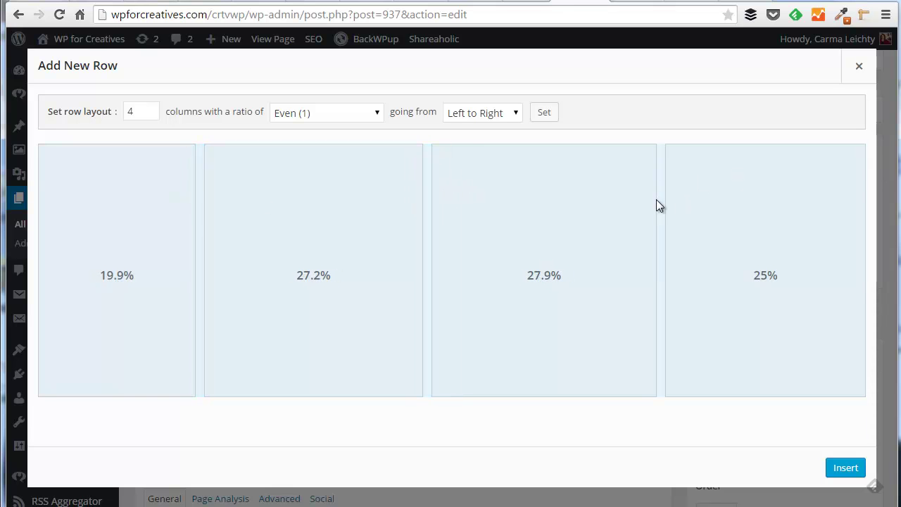
pyautogui.moveTo(660, 202); pyautogui.dragTo(698, 205)
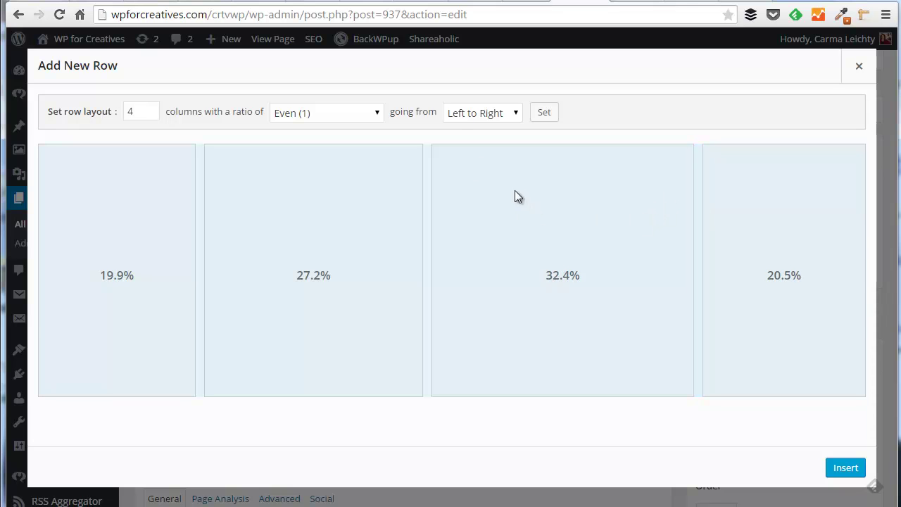
pyautogui.click(846, 467)
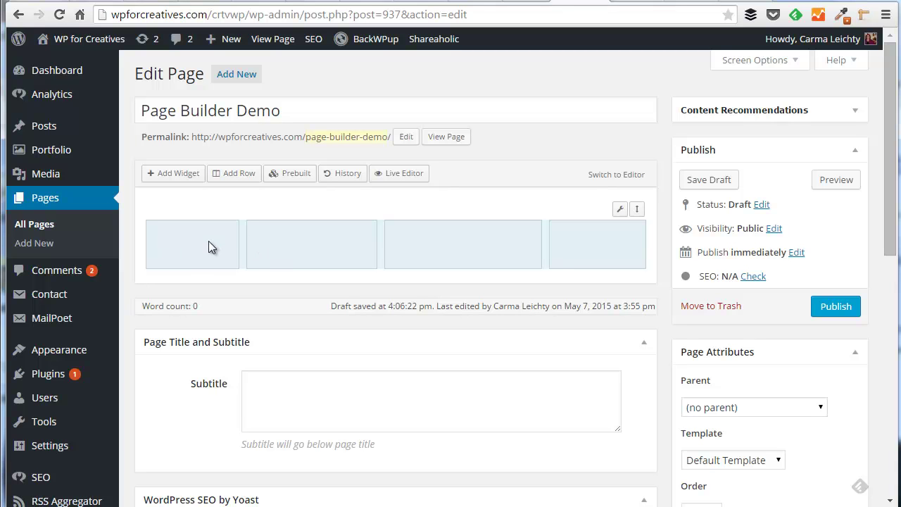
# - Add a Visual Editor widget to the row's second column
pyautogui.click(311, 243)
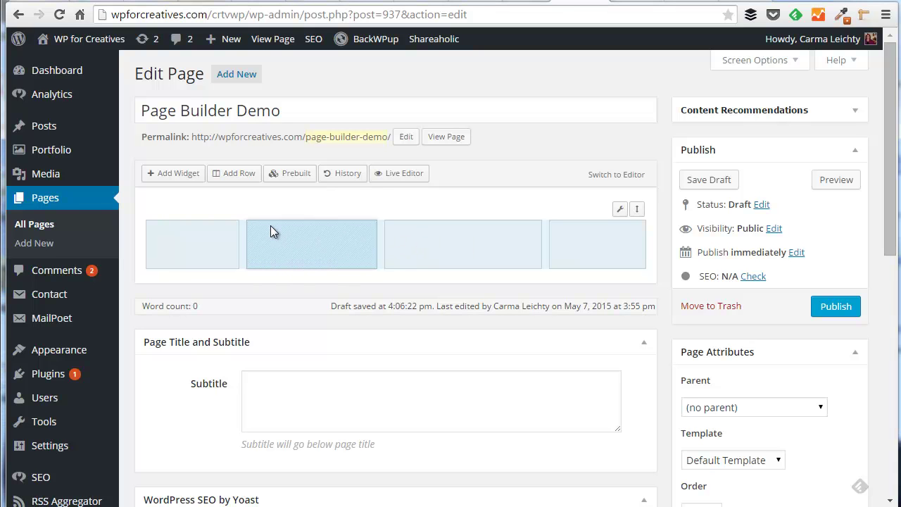
pyautogui.click(189, 174)
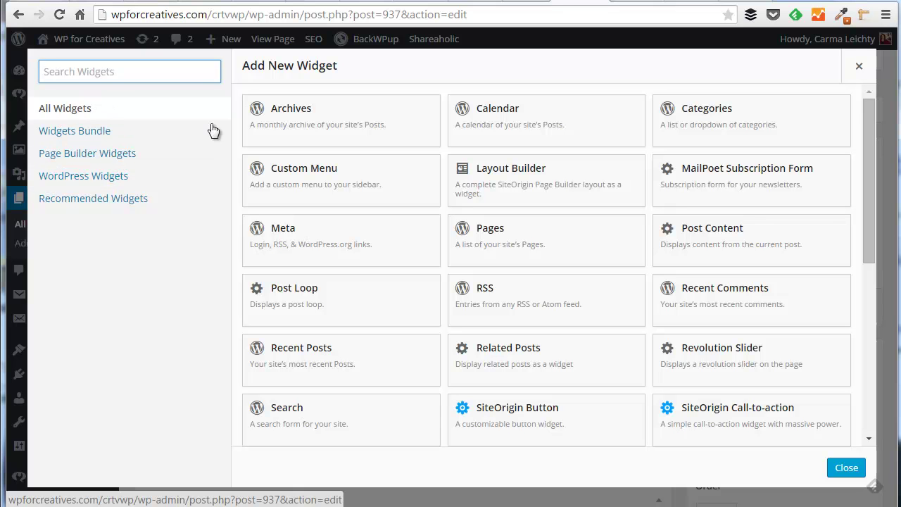
pyautogui.moveTo(865, 144); pyautogui.dragTo(872, 215)
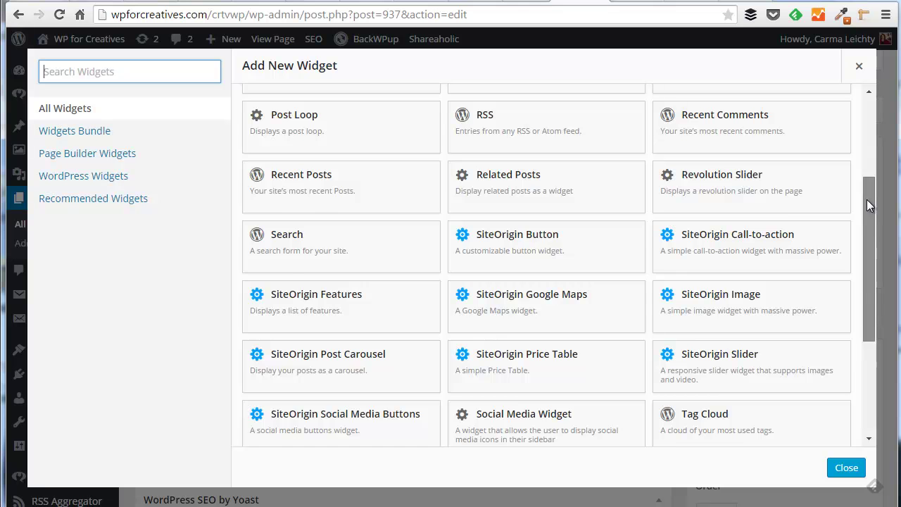
pyautogui.moveTo(867, 199); pyautogui.dragTo(865, 138)
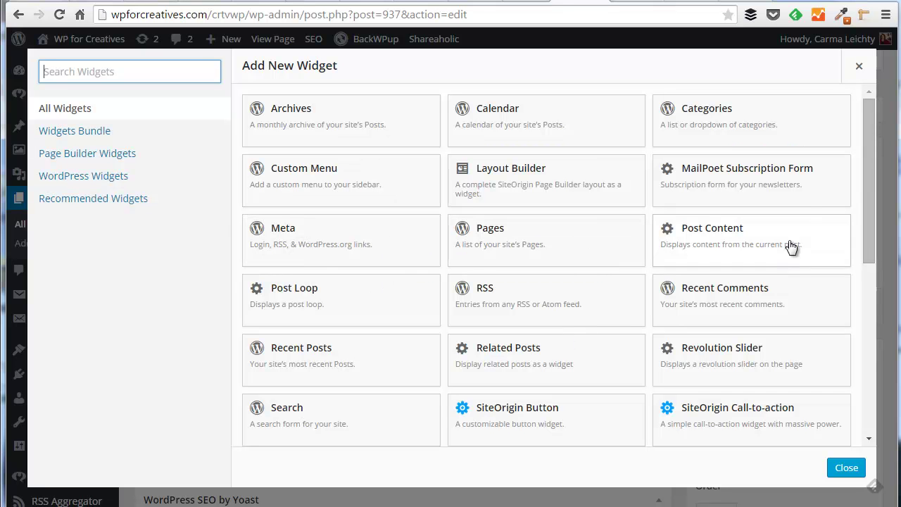
pyautogui.moveTo(874, 191); pyautogui.dragTo(876, 398)
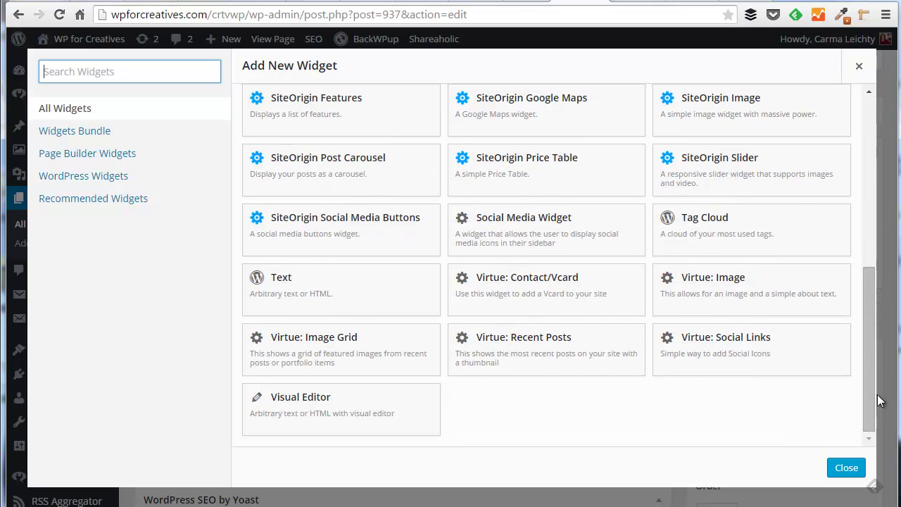
pyautogui.click(343, 408)
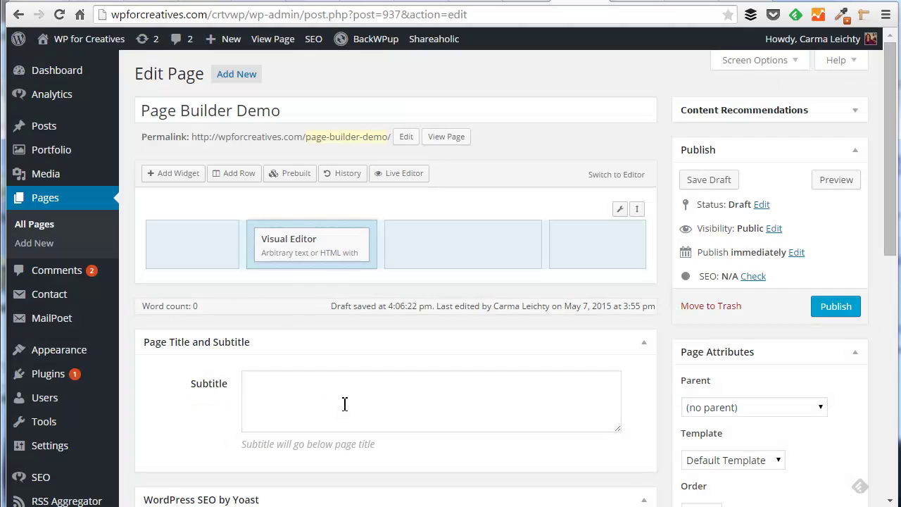
# - Add a Social Media Widget to the row's third column
pyautogui.click(477, 249)
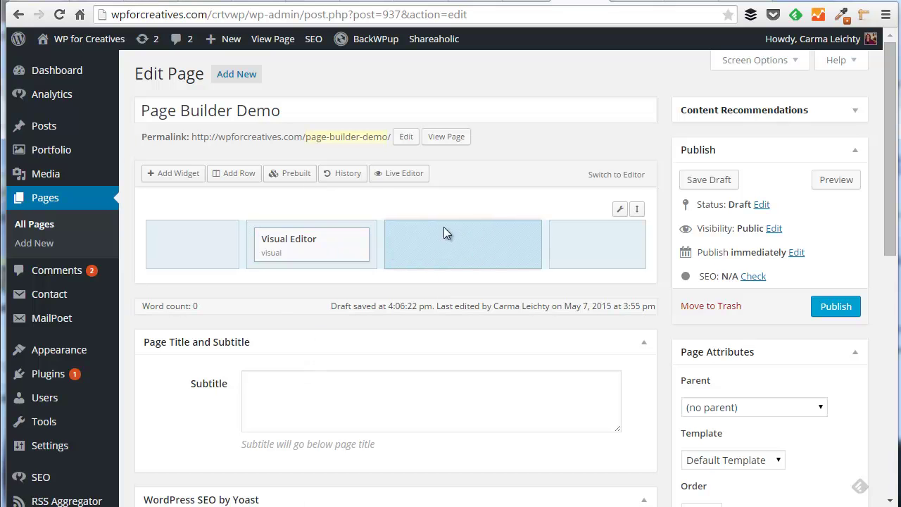
pyautogui.click(180, 172)
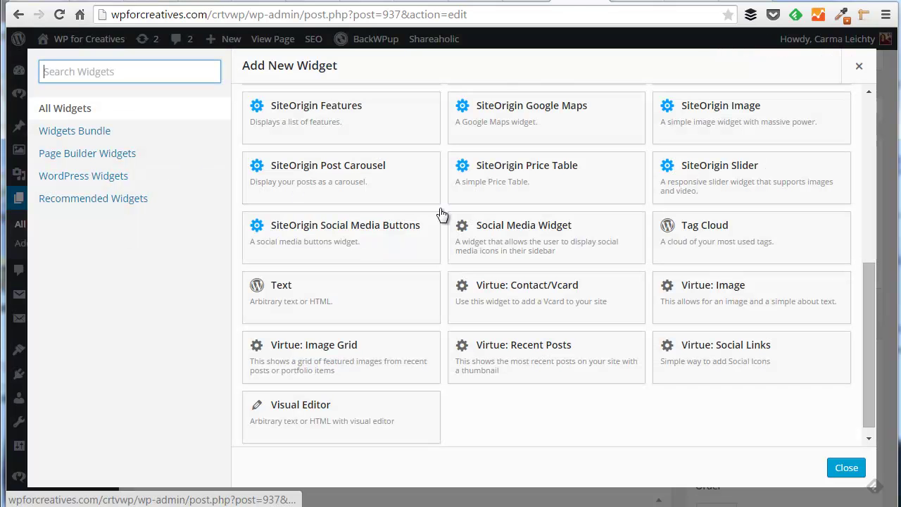
pyautogui.click(530, 242)
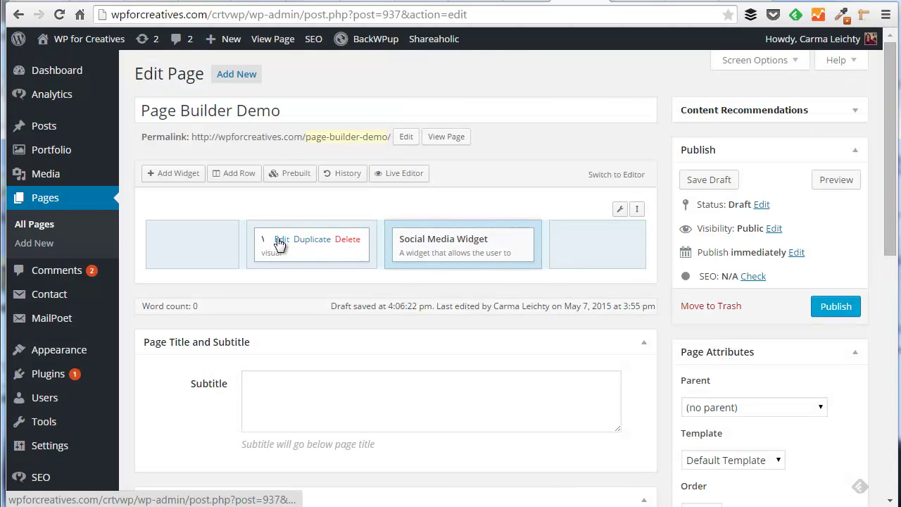
# - Insert the Top 5 Sites for Online Portfolios image into the Visual Editor widget
pyautogui.click(282, 239)
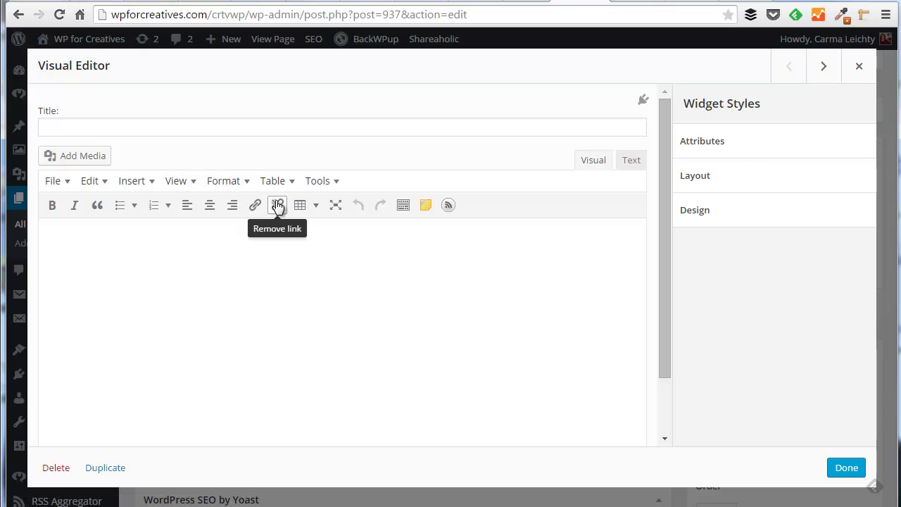
pyautogui.click(91, 159)
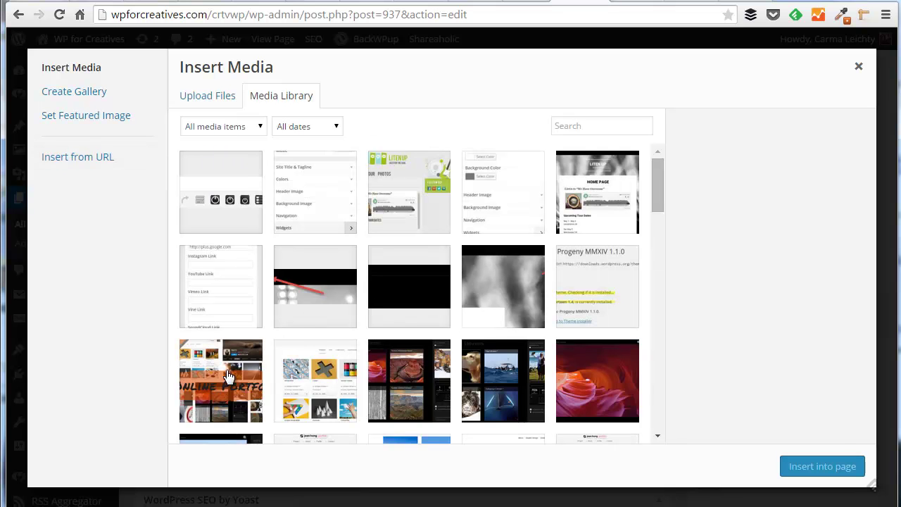
pyautogui.click(229, 378)
pyautogui.click(829, 470)
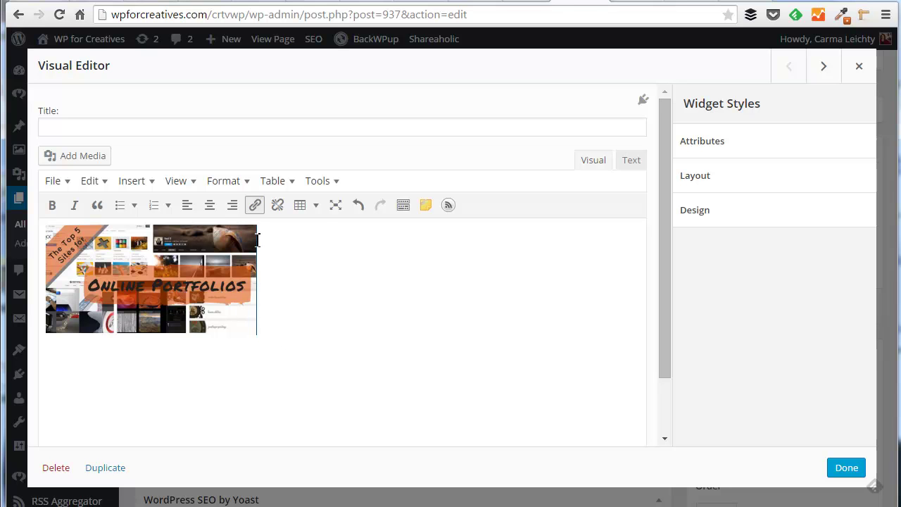
pyautogui.press('Return')
# - Copy the 500px paragraph from the example preview and paste it below the image
pyautogui.click(682, 1)
pyautogui.scroll(-8, 560, 187)
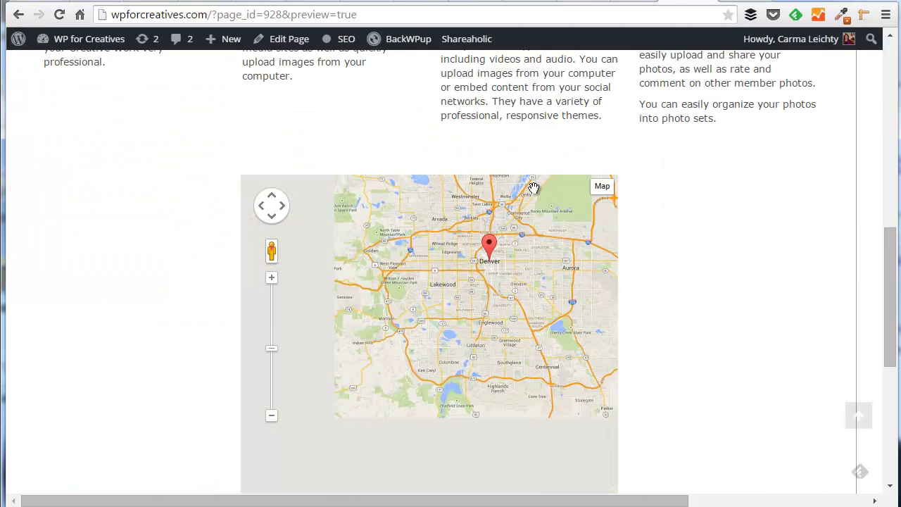
pyautogui.scroll(2, 301, 124)
pyautogui.moveTo(312, 217); pyautogui.dragTo(262, 104)
pyautogui.hotkey('ctrl', 'c')
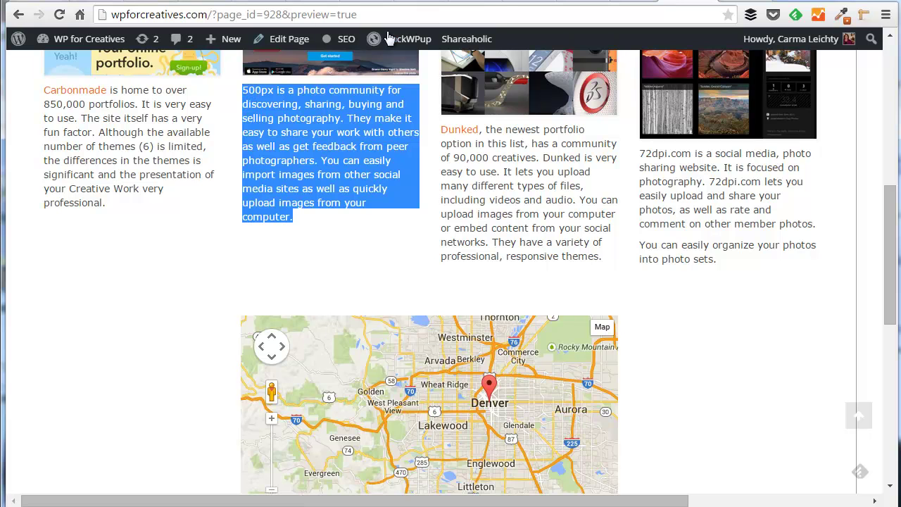
pyautogui.click(576, 5)
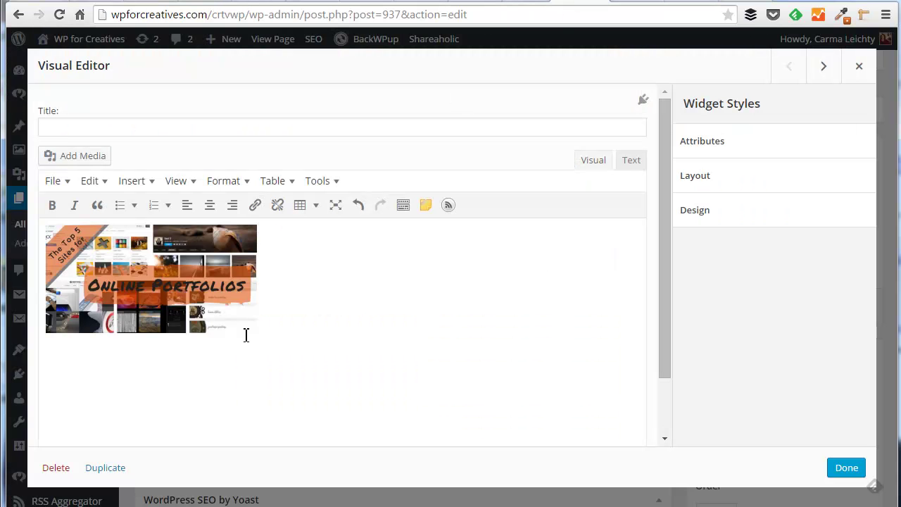
pyautogui.hotkey('ctrl', 'v')
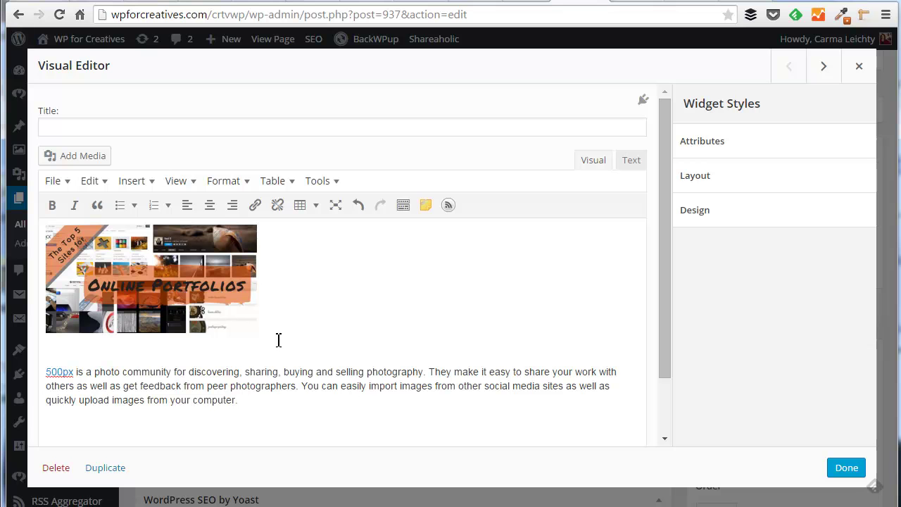
pyautogui.click(846, 469)
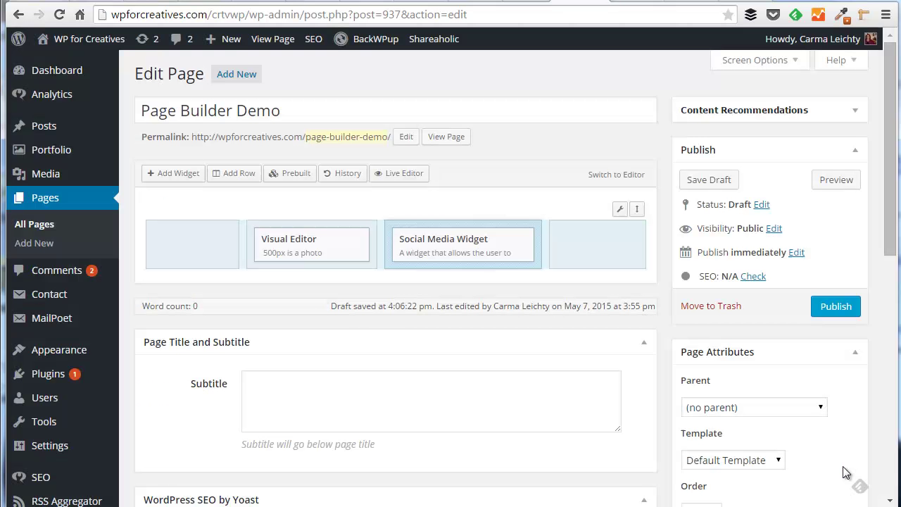
# - Open the Social Media Widget settings and expand its Social Networking link fields
pyautogui.click(446, 243)
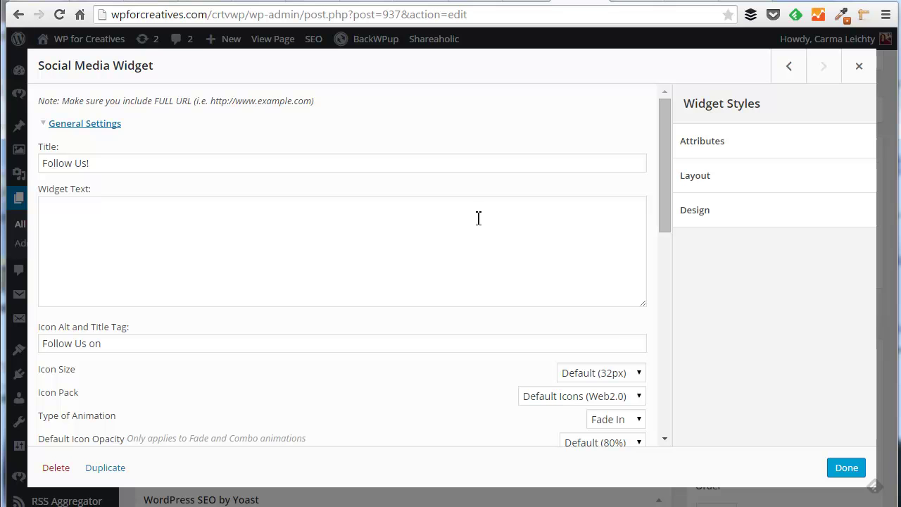
pyautogui.scroll(-2, 271, 301)
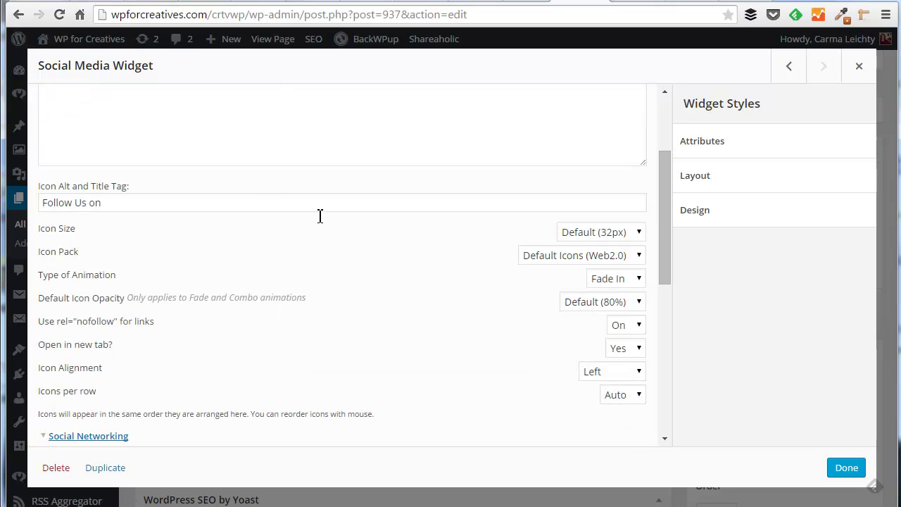
pyautogui.scroll(-6, 522, 232)
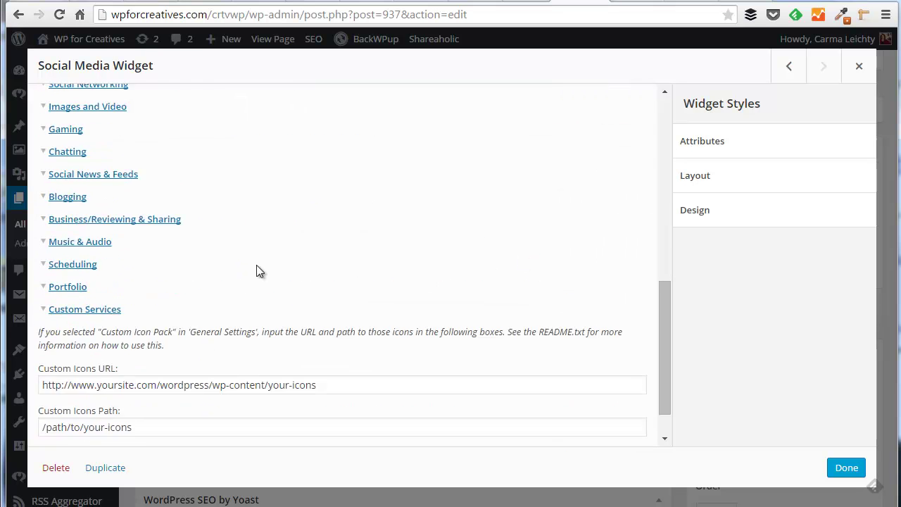
pyautogui.scroll(3, 256, 265)
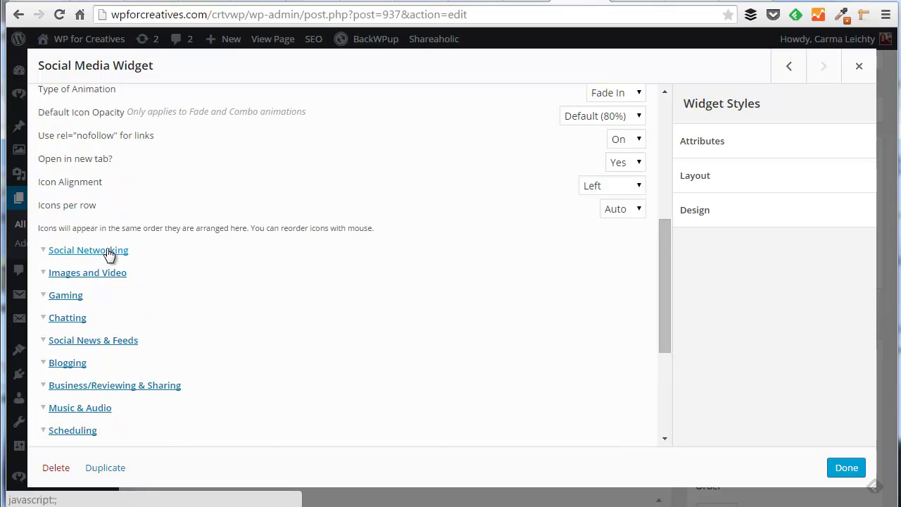
pyautogui.click(111, 252)
pyautogui.scroll(-2, 380, 307)
pyautogui.scroll(1, 381, 304)
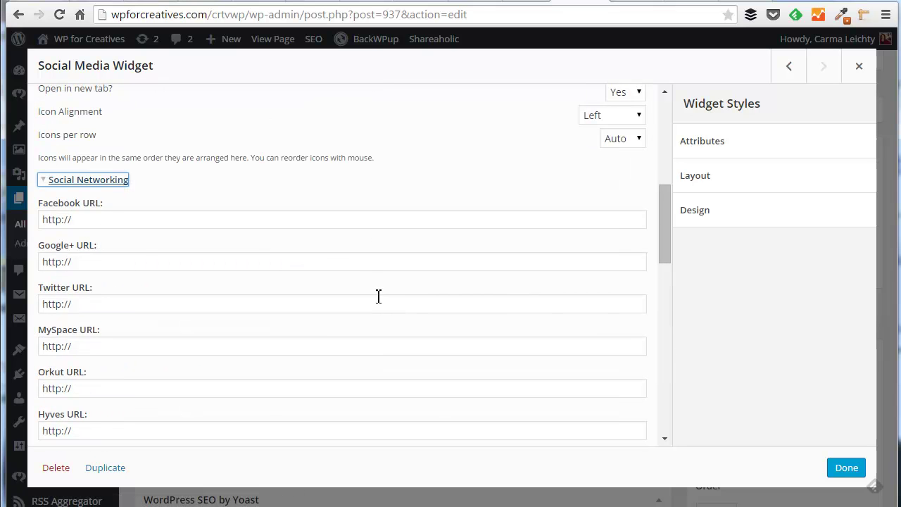
pyautogui.click(214, 223)
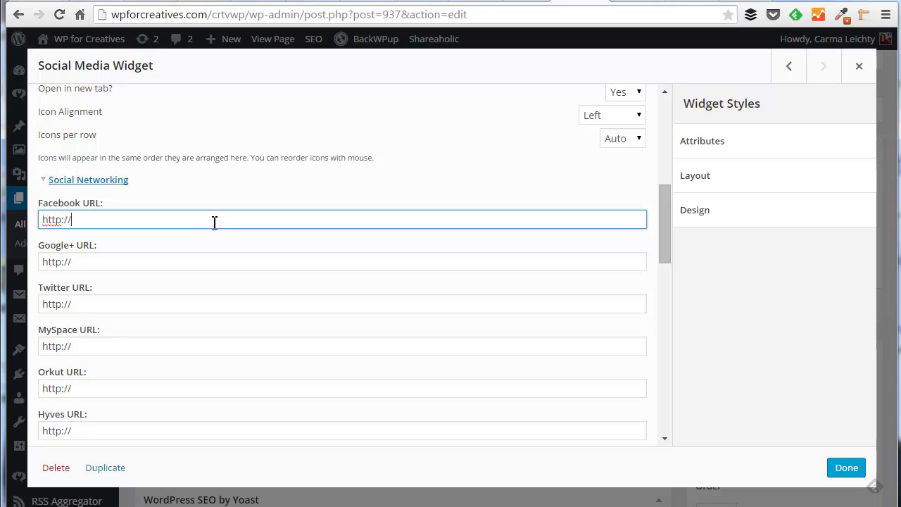
pyautogui.write('facebook.com')
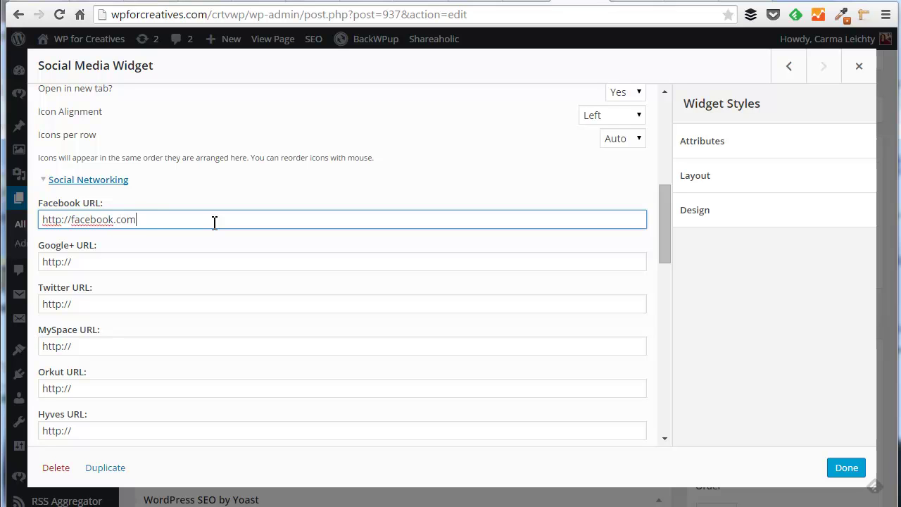
pyautogui.click(104, 260)
pyautogui.write('pu')
pyautogui.press('BackSpace')
pyautogui.write('ld')
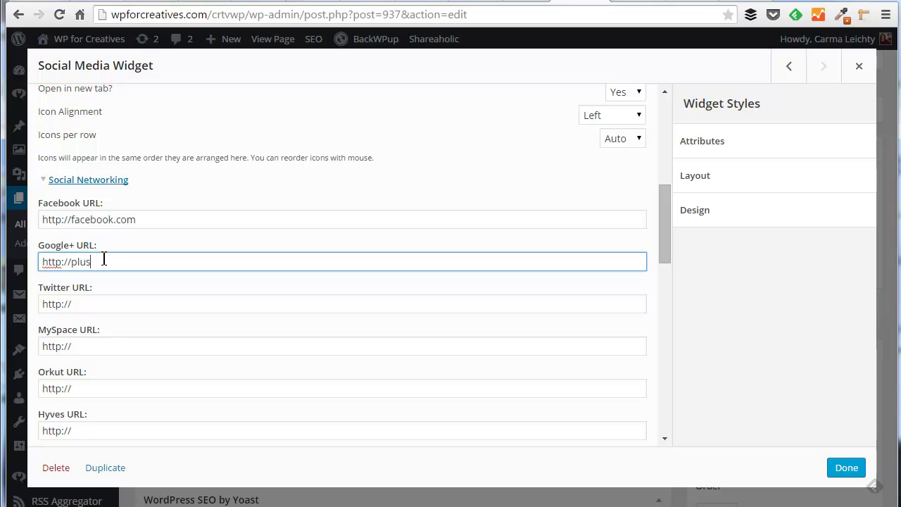
pyautogui.write('s.google.com')
pyautogui.click(120, 305)
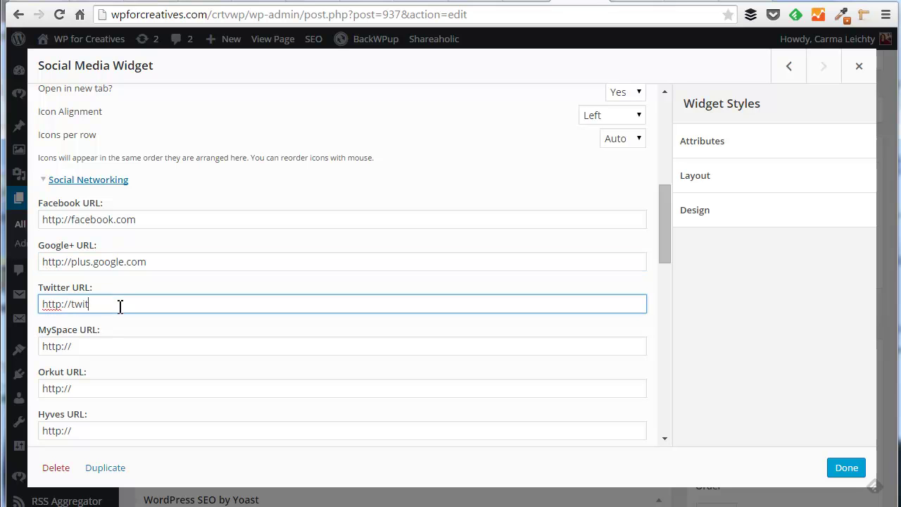
# - Finish the social widget and insert a new row with its column count set to 1
pyautogui.click(850, 471)
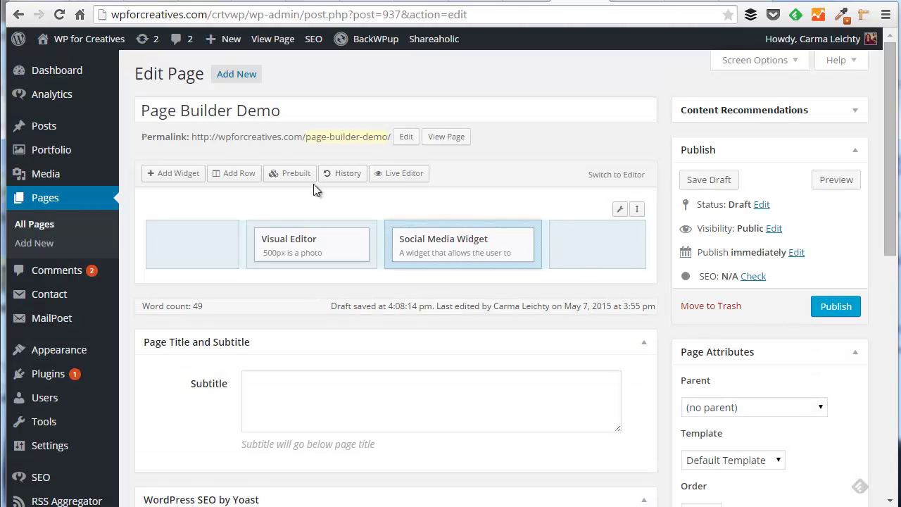
pyautogui.click(231, 175)
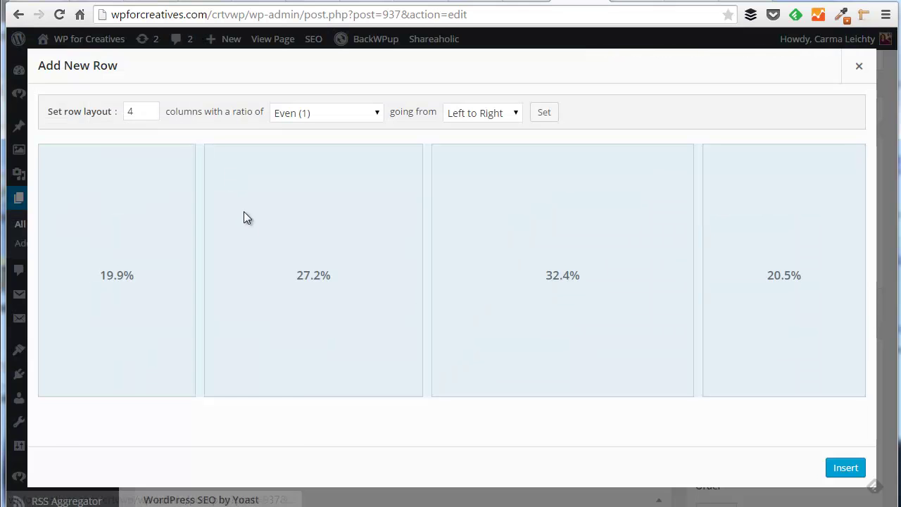
pyautogui.click(150, 109)
pyautogui.click(150, 109)
pyautogui.click(151, 109)
pyautogui.click(151, 109)
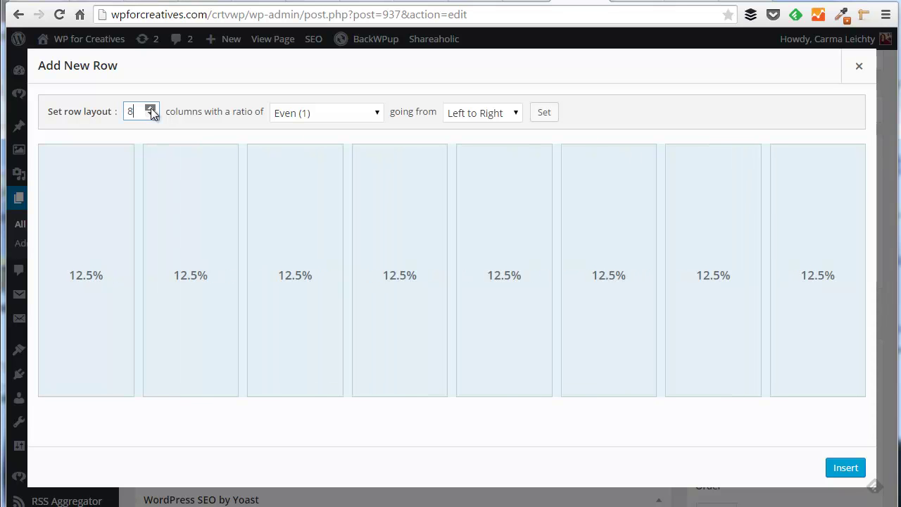
pyautogui.moveTo(138, 112); pyautogui.dragTo(99, 113)
pyautogui.write('1')
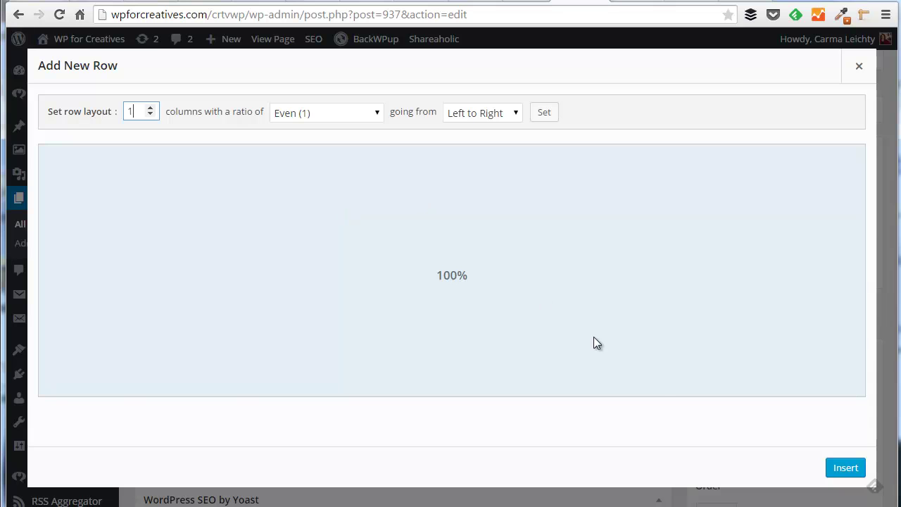
pyautogui.click(834, 466)
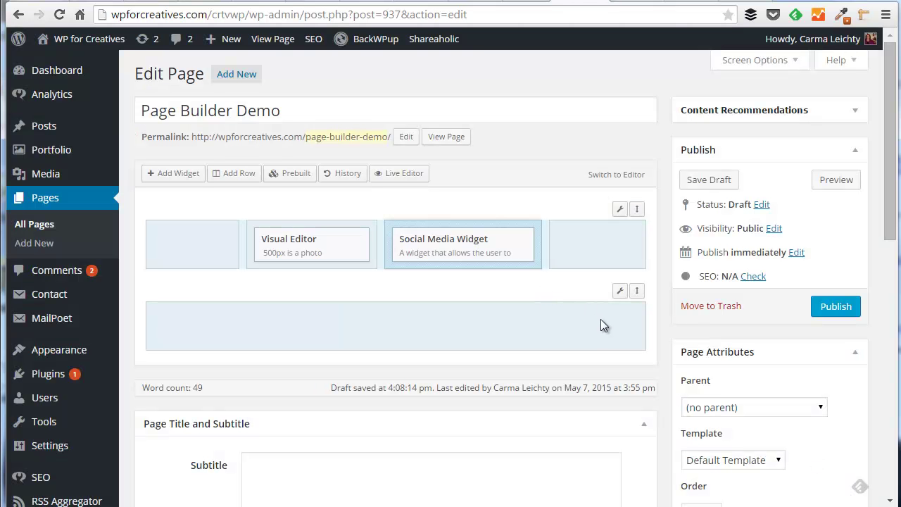
# - Insert another row with two columns
pyautogui.click(231, 174)
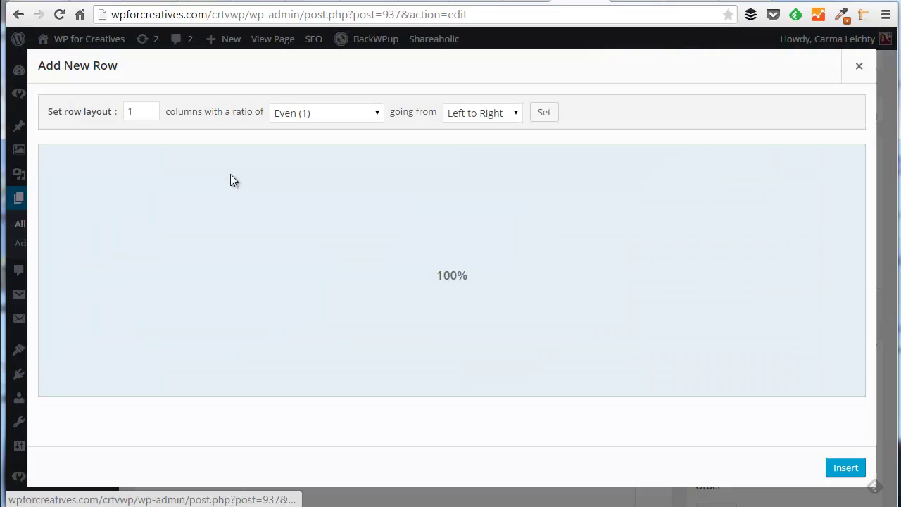
pyautogui.click(151, 109)
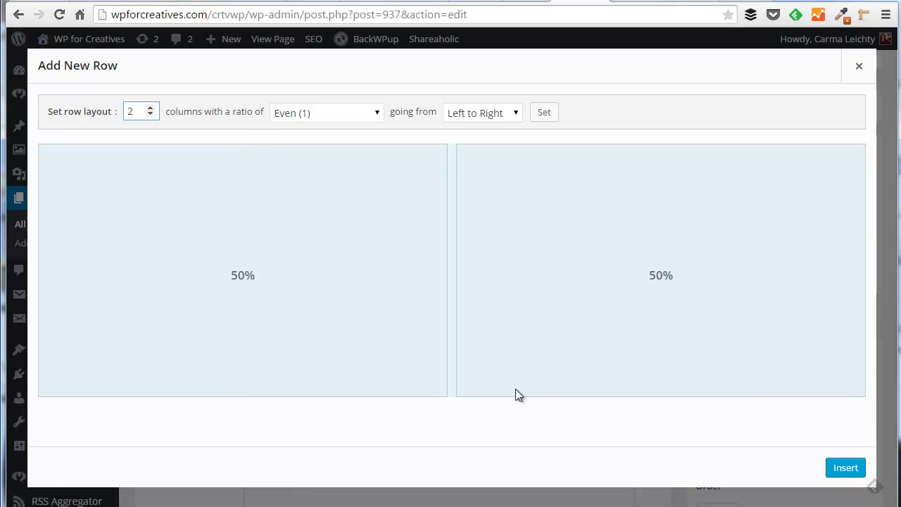
pyautogui.click(848, 469)
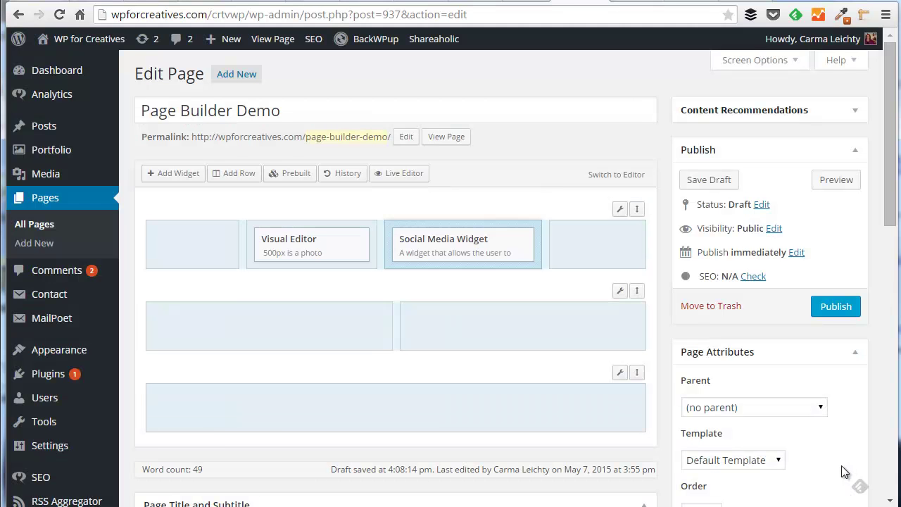
# - Select the second row's cells and save the bottom row as two columns via Edit Row
pyautogui.click(289, 318)
pyautogui.click(488, 327)
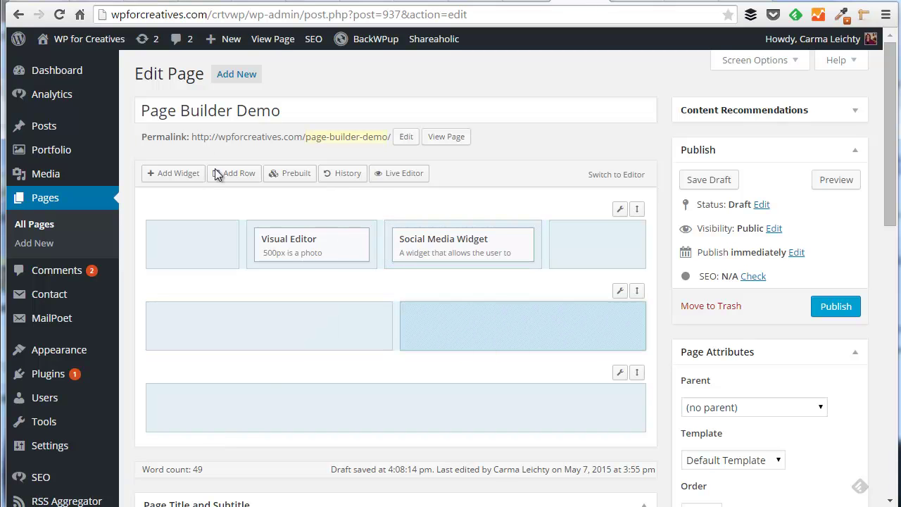
pyautogui.moveTo(329, 245)
pyautogui.moveTo(620, 292)
pyautogui.click(621, 372)
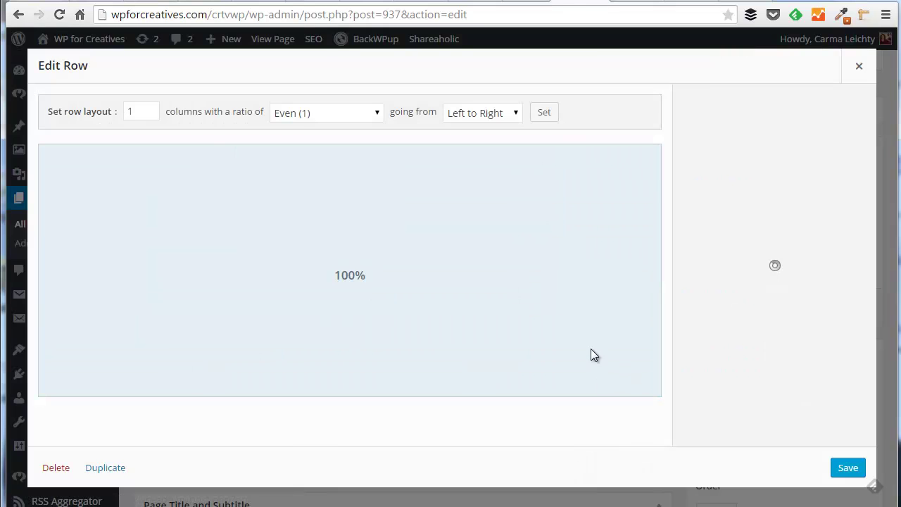
pyautogui.click(151, 110)
pyautogui.click(848, 468)
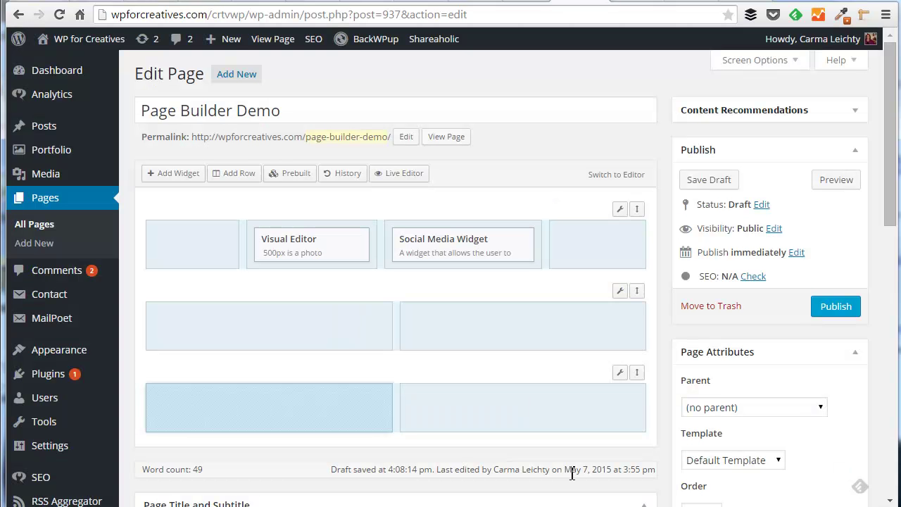
# - Save the bottom row back as a single column and drag it to the top of the layout
pyautogui.moveTo(621, 373)
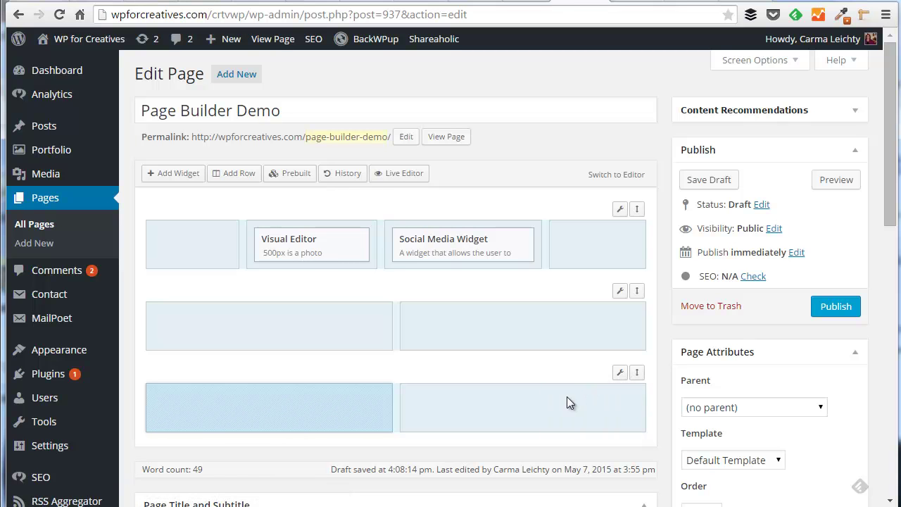
pyautogui.click(621, 374)
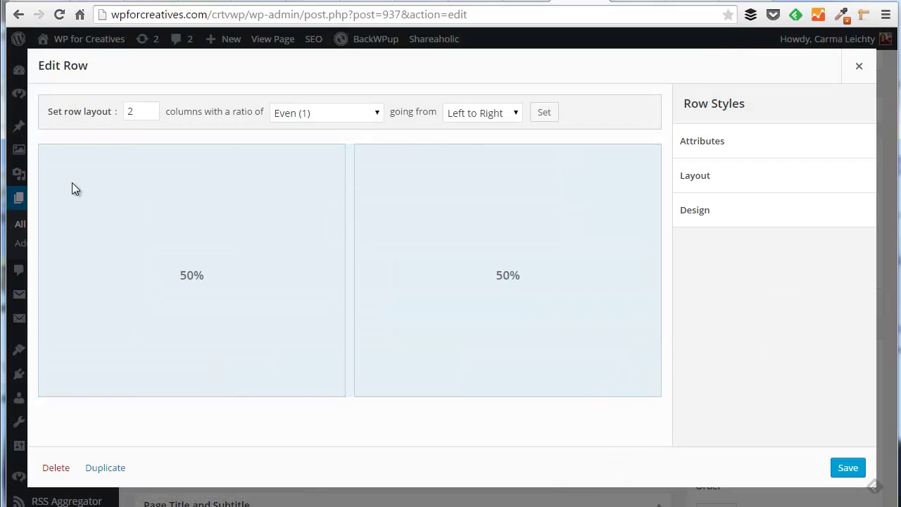
pyautogui.doubleClick(130, 113)
pyautogui.click(849, 467)
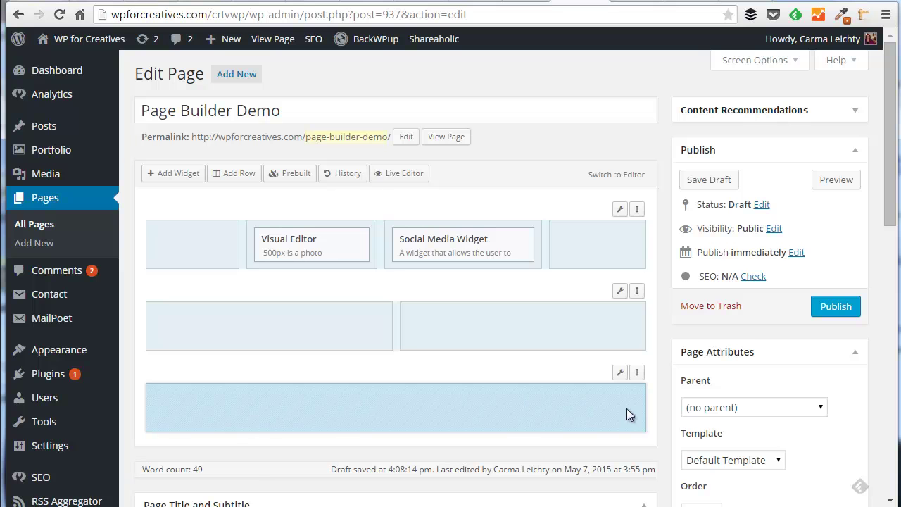
pyautogui.moveTo(637, 371); pyautogui.dragTo(647, 255)
pyautogui.moveTo(647, 210); pyautogui.dragTo(649, 209)
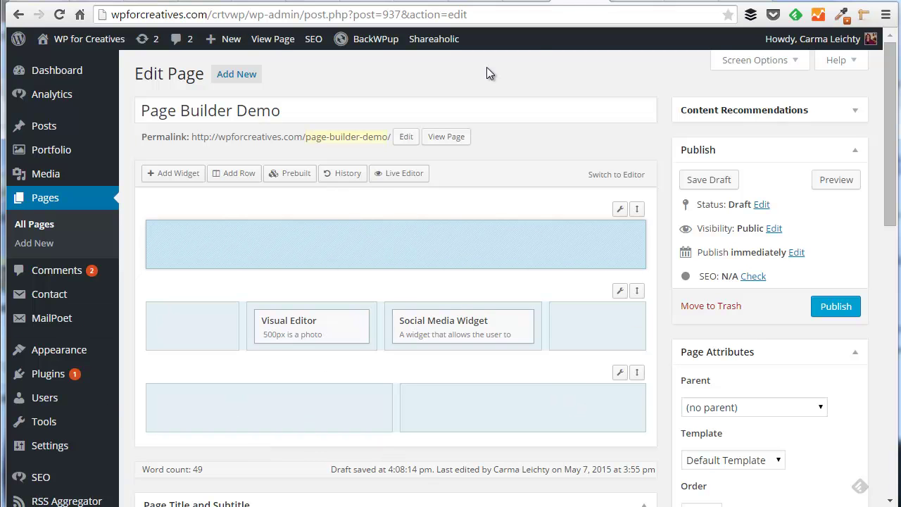
# - Go from the finished example's edit page to the live preview of Page Builder Demo Complete
pyautogui.click(629, 3)
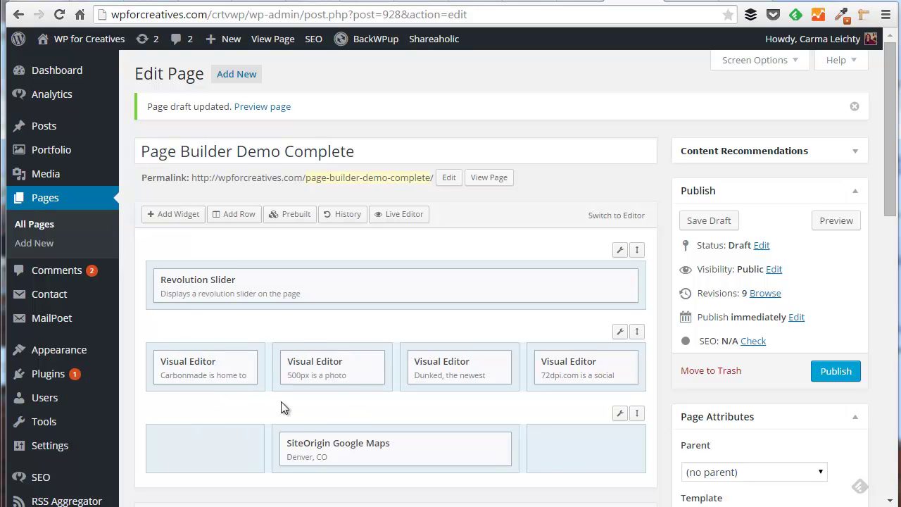
pyautogui.click(688, 6)
# - Scroll past the rainbow slider and four portfolio columns down to the Google map of Denver
pyautogui.moveTo(891, 211); pyautogui.dragTo(891, 78)
pyautogui.scroll(-2, 576, 171)
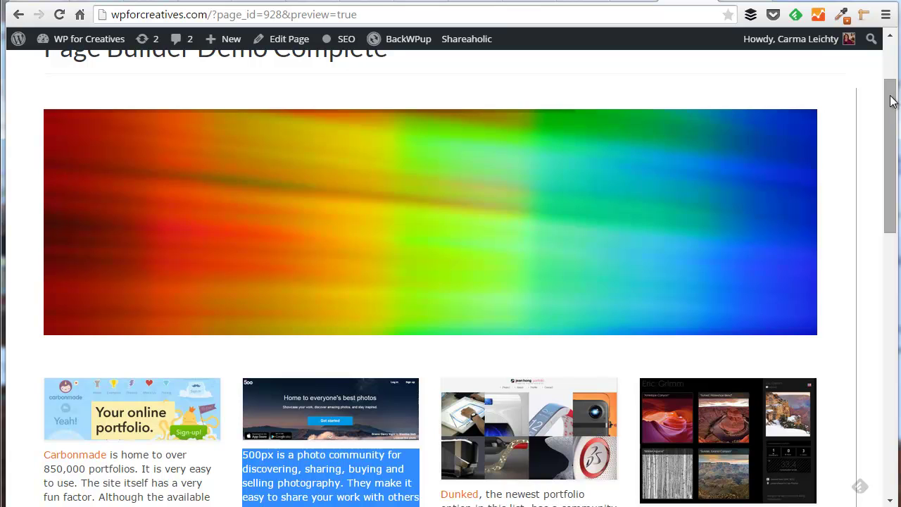
pyautogui.moveTo(893, 109); pyautogui.dragTo(890, 183)
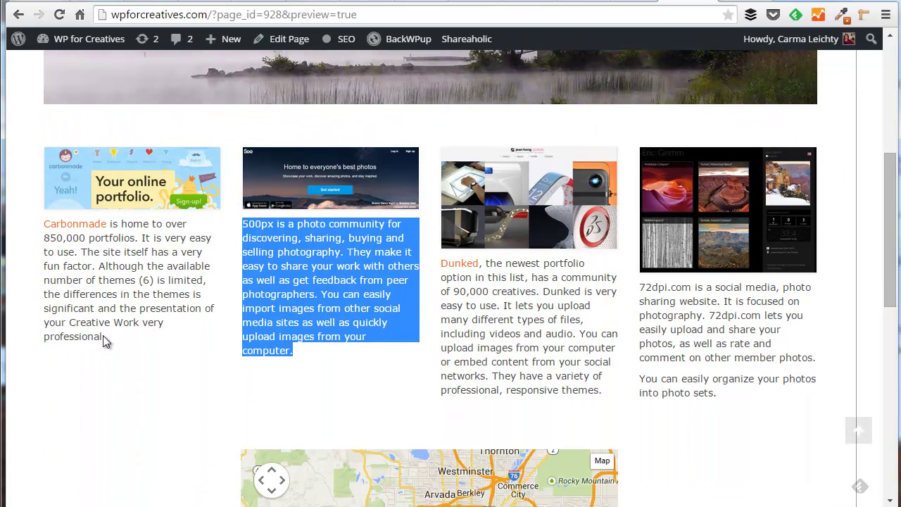
pyautogui.click(120, 373)
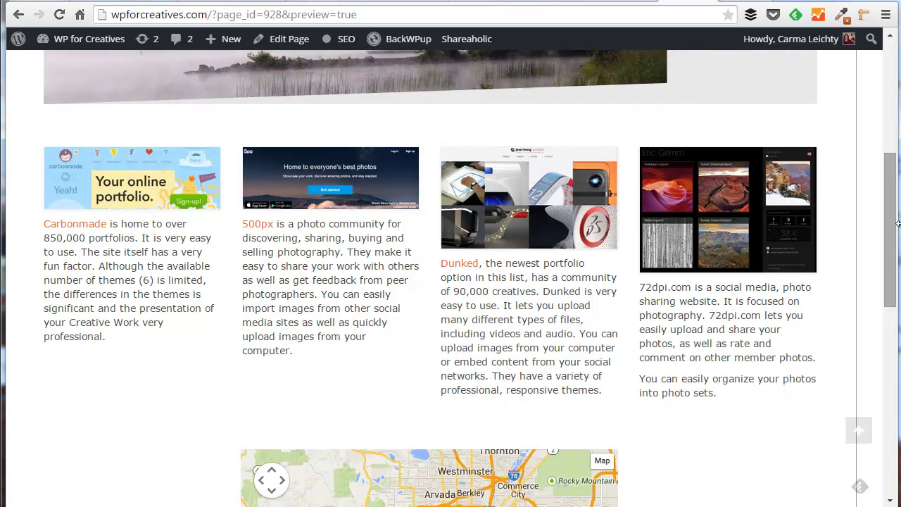
pyautogui.moveTo(888, 227); pyautogui.dragTo(887, 274)
pyautogui.scroll(-3, 813, 284)
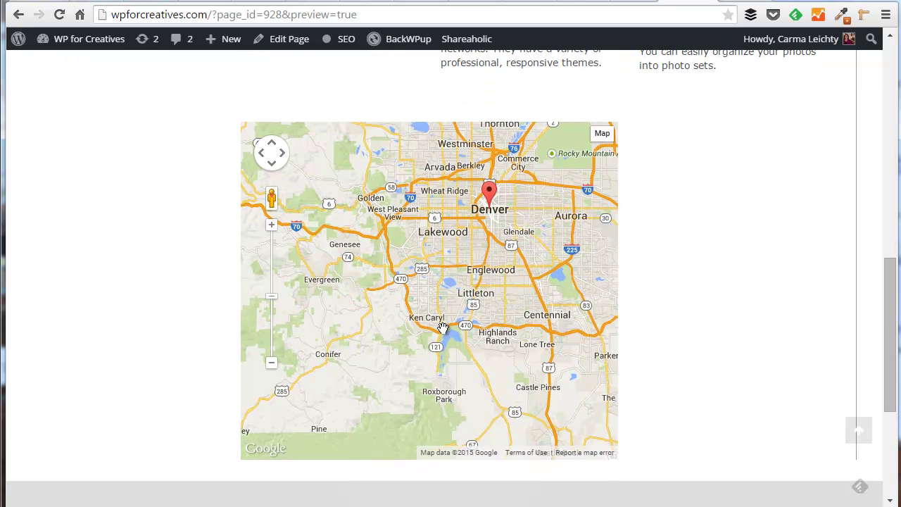
pyautogui.moveTo(891, 287); pyautogui.dragTo(889, 162)
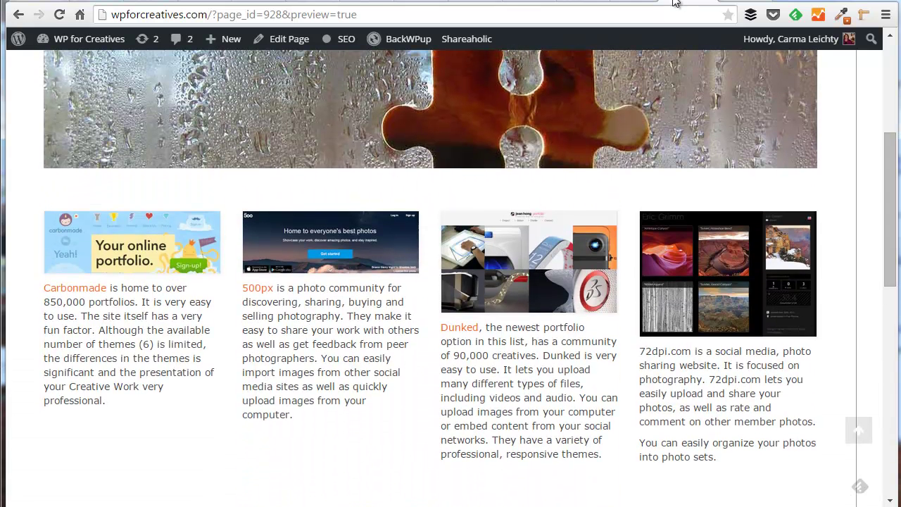